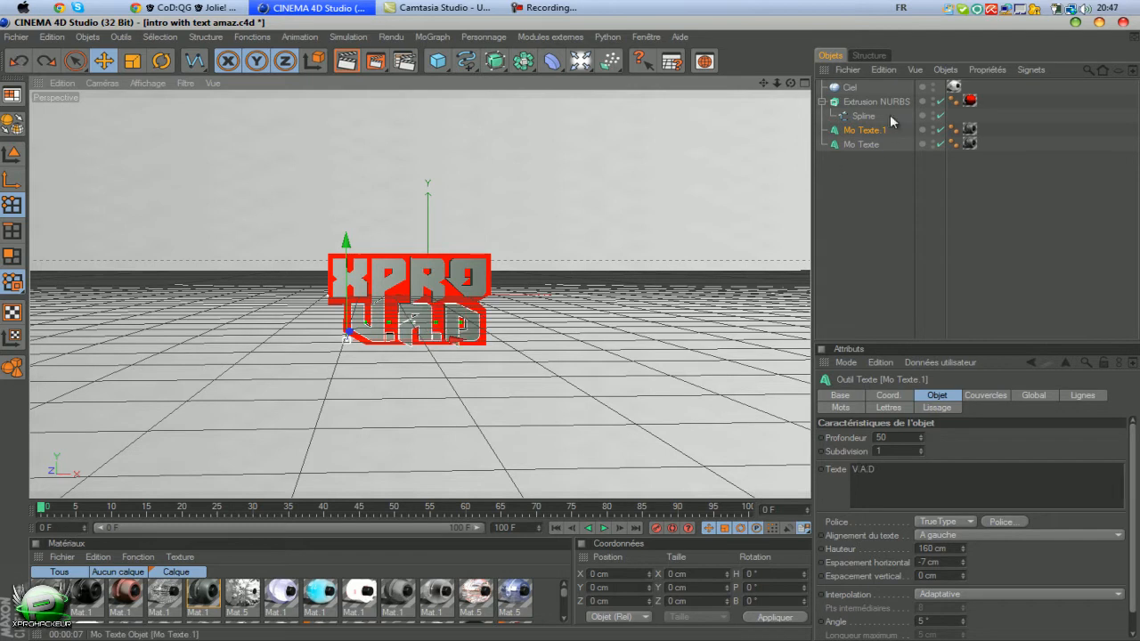
Select both Mo Texte objects together and move them along Z, well in front of the red backing shape
{"action": "left_click", "coordinate": [871, 147], "text": "ctrl"}
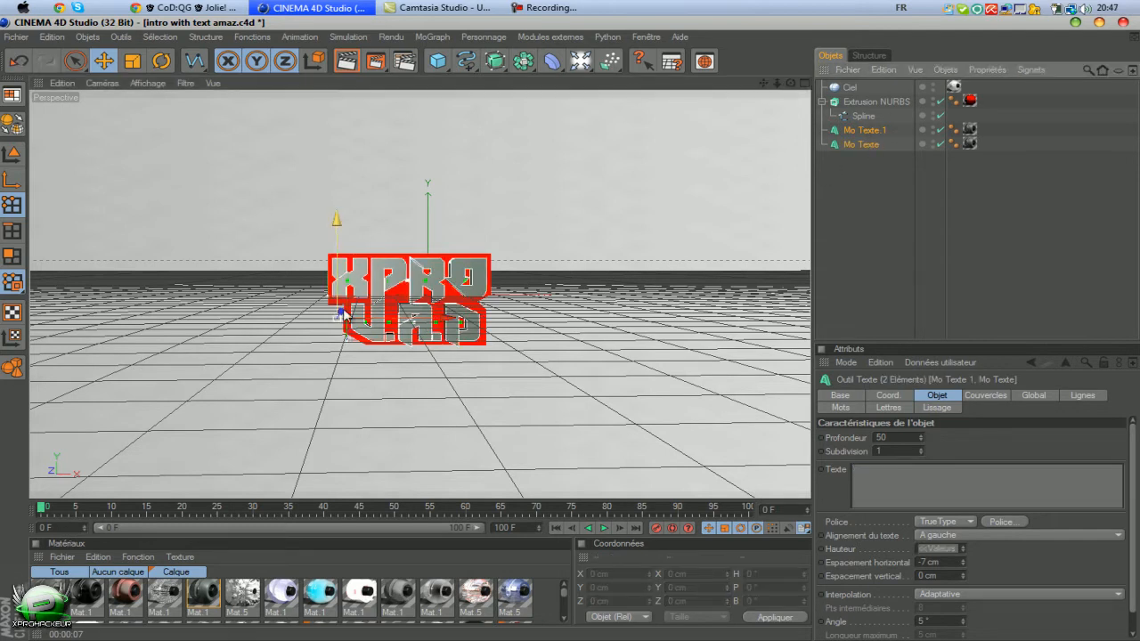
{"action": "left_click_drag", "start_coordinate": [572, 331], "coordinate": [702, 127], "text": "alt"}
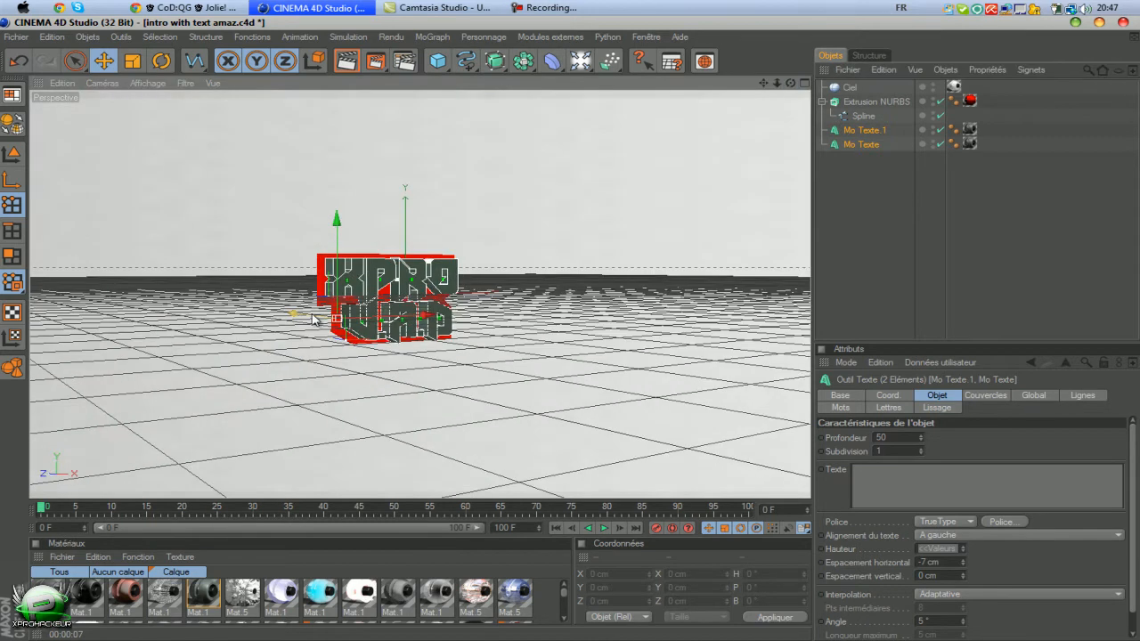
{"action": "left_click_drag", "start_coordinate": [316, 311], "coordinate": [713, 366]}
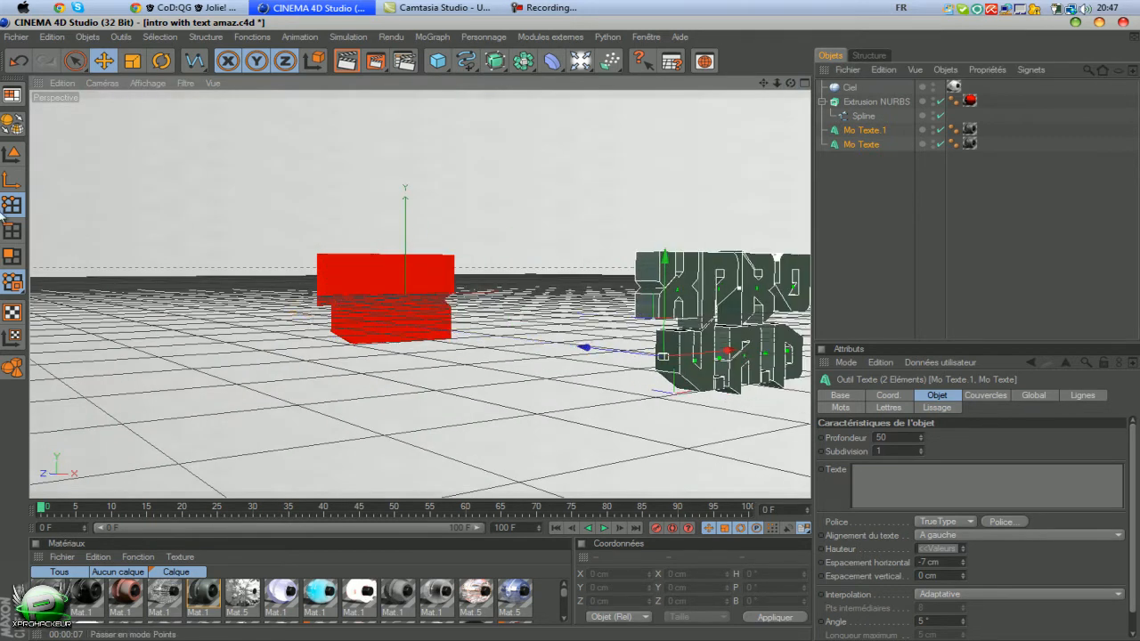
Convert both text objects to editable geometry, then expand Mo Texte.1 down to its letters and select the V
{"action": "key", "text": "c"}
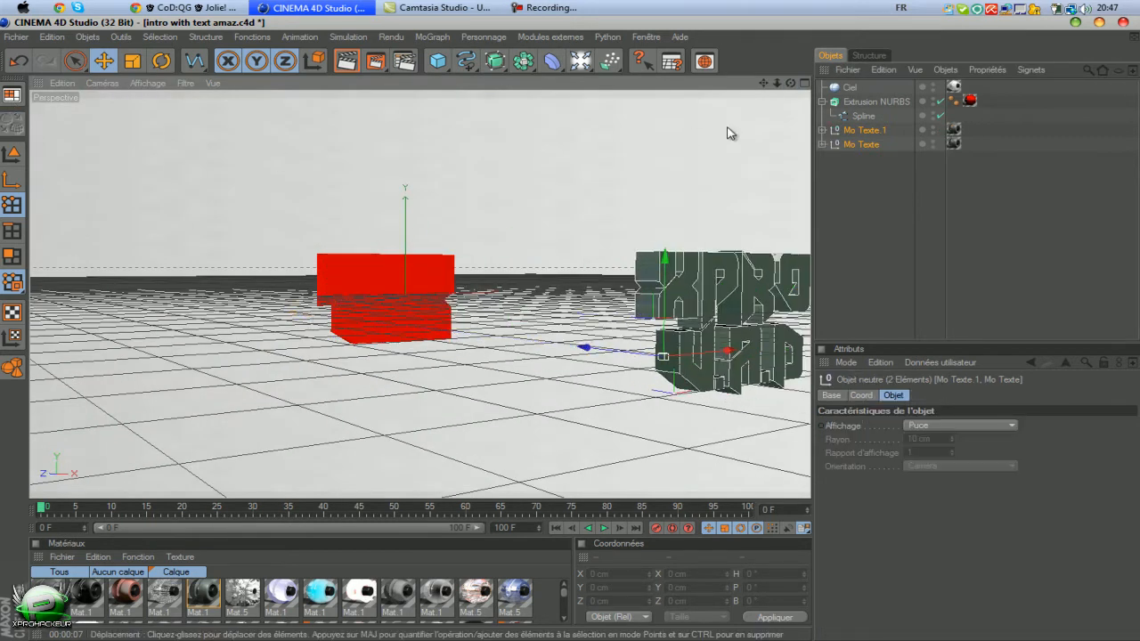
{"action": "left_click", "coordinate": [822, 130]}
{"action": "left_click", "coordinate": [829, 145]}
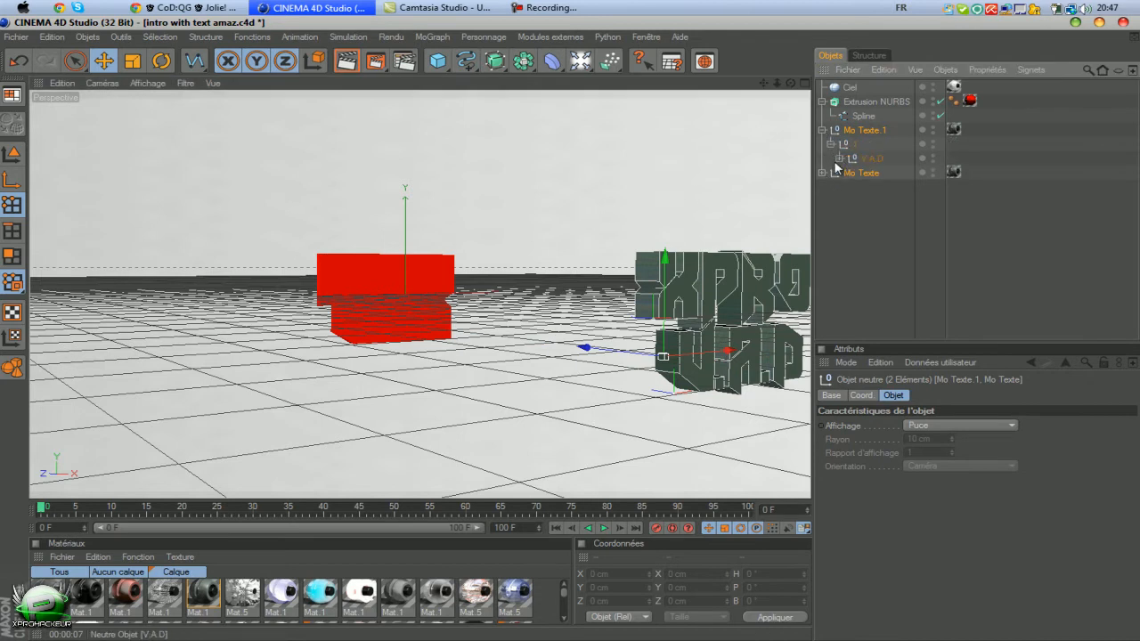
{"action": "left_click", "coordinate": [839, 158]}
{"action": "left_click", "coordinate": [872, 172]}
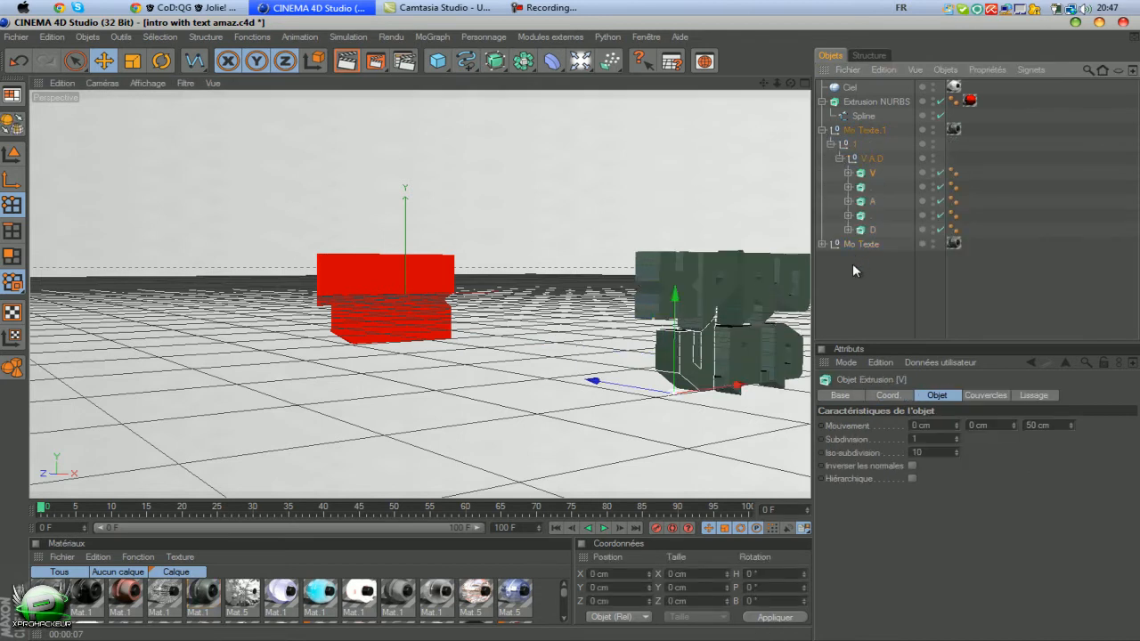
Record a keyframe for the letter V at frame 40 in its position in front of the backing
{"action": "left_click_drag", "start_coordinate": [762, 83], "coordinate": [787, 91]}
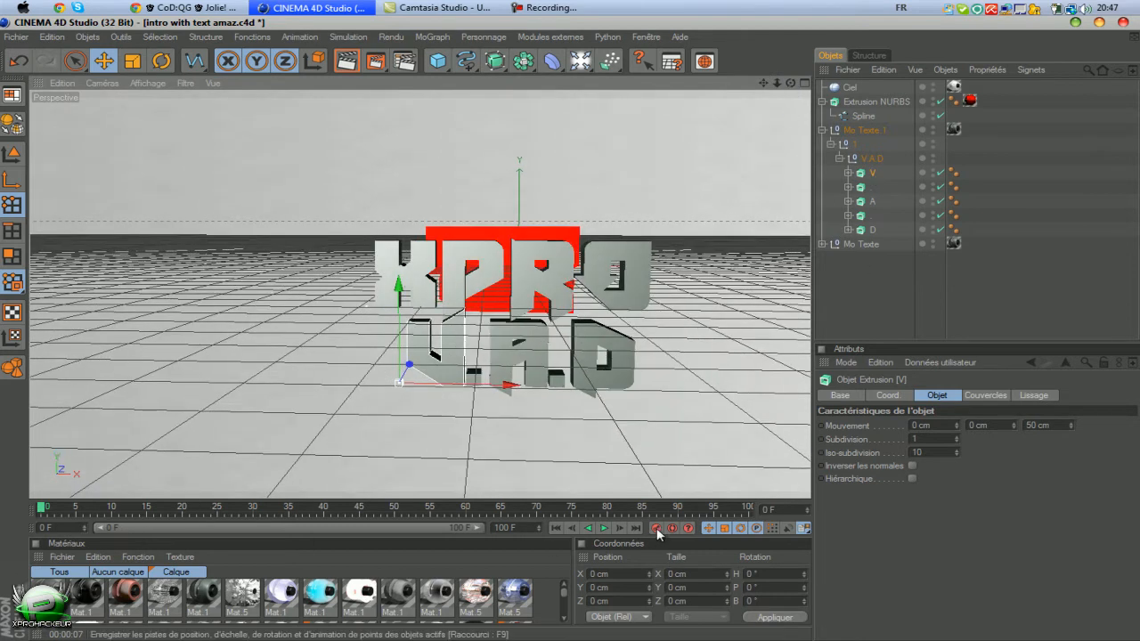
{"action": "left_click_drag", "start_coordinate": [176, 508], "coordinate": [227, 512]}
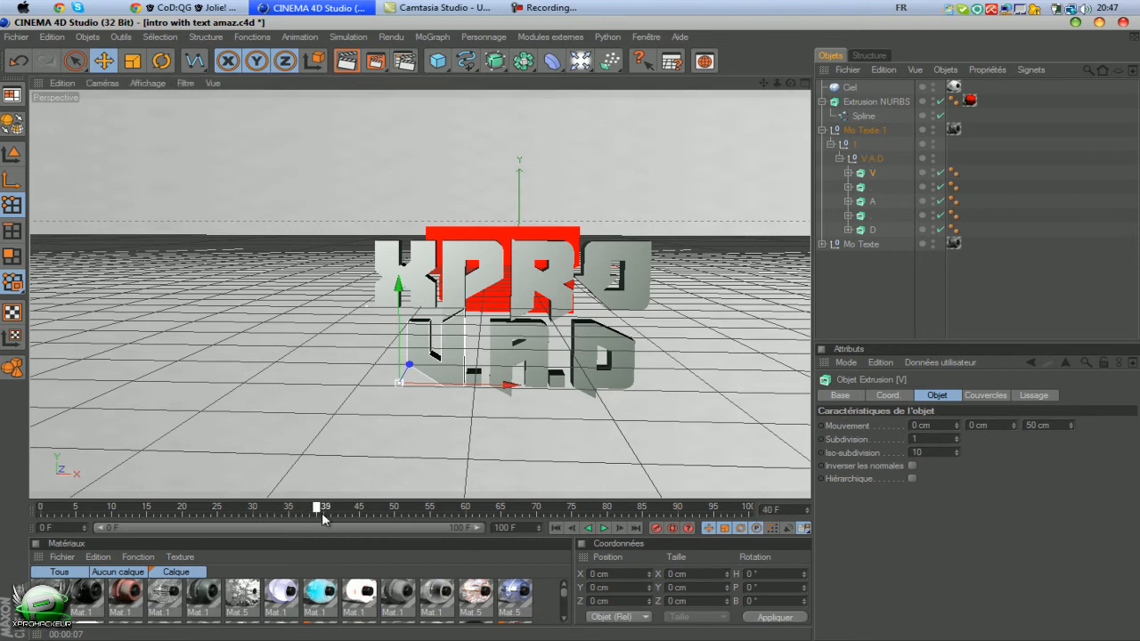
{"action": "left_click", "coordinate": [656, 528]}
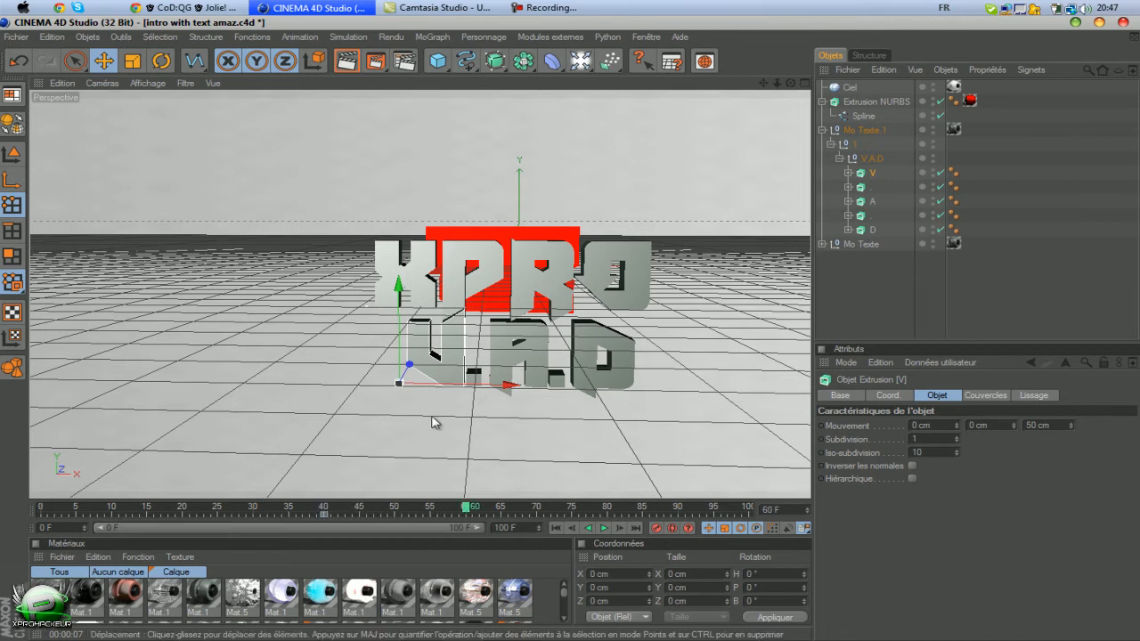
At frame 60, move the letter V back onto the lower part of the red backing and record its keyframe
{"action": "left_click_drag", "start_coordinate": [416, 378], "coordinate": [411, 375]}
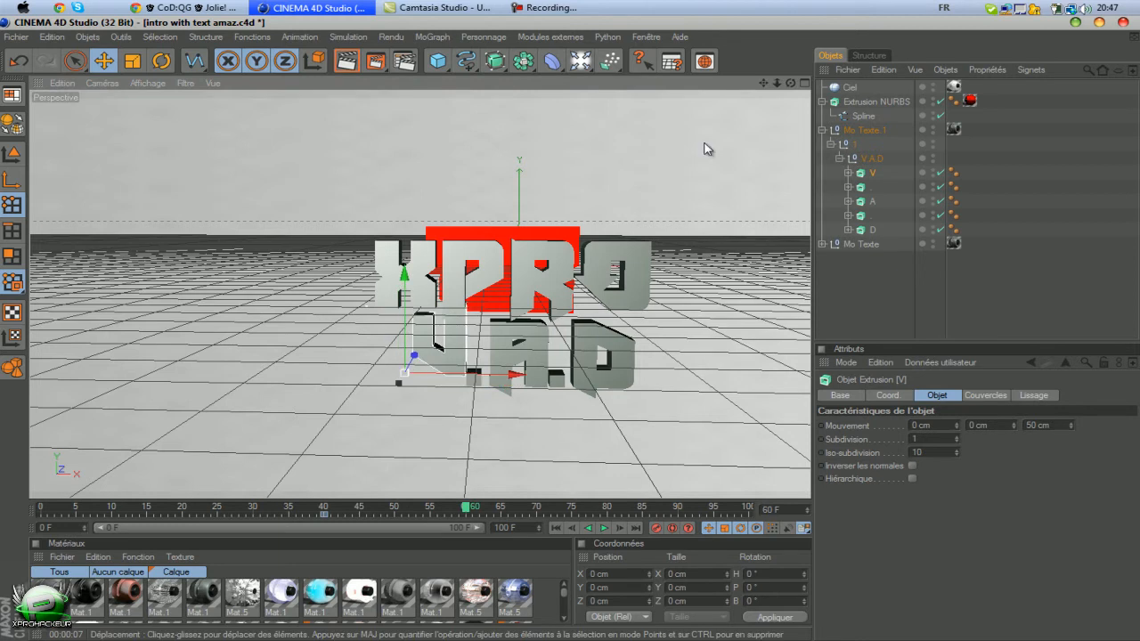
{"action": "left_click_drag", "start_coordinate": [674, 267], "coordinate": [532, 340], "text": "alt"}
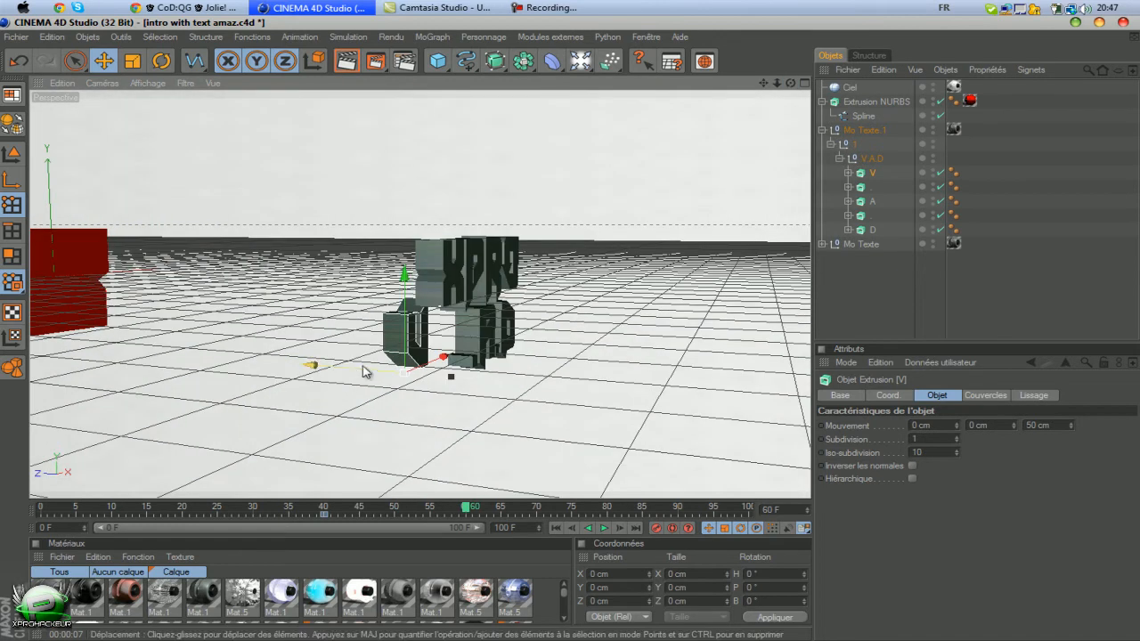
{"action": "left_click_drag", "start_coordinate": [764, 83], "coordinate": [570, 328]}
{"action": "left_click_drag", "start_coordinate": [466, 354], "coordinate": [572, 335]}
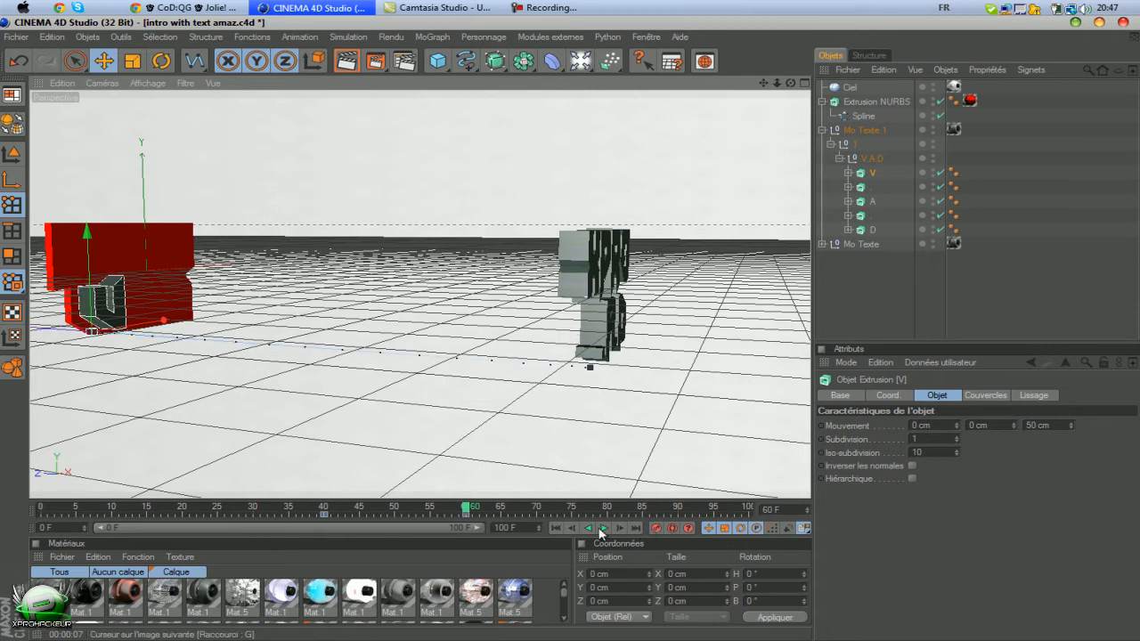
Animate the first dot of V.A.D from its current position at frame 40 to the red backing at frame 65
{"action": "left_click", "coordinate": [825, 183]}
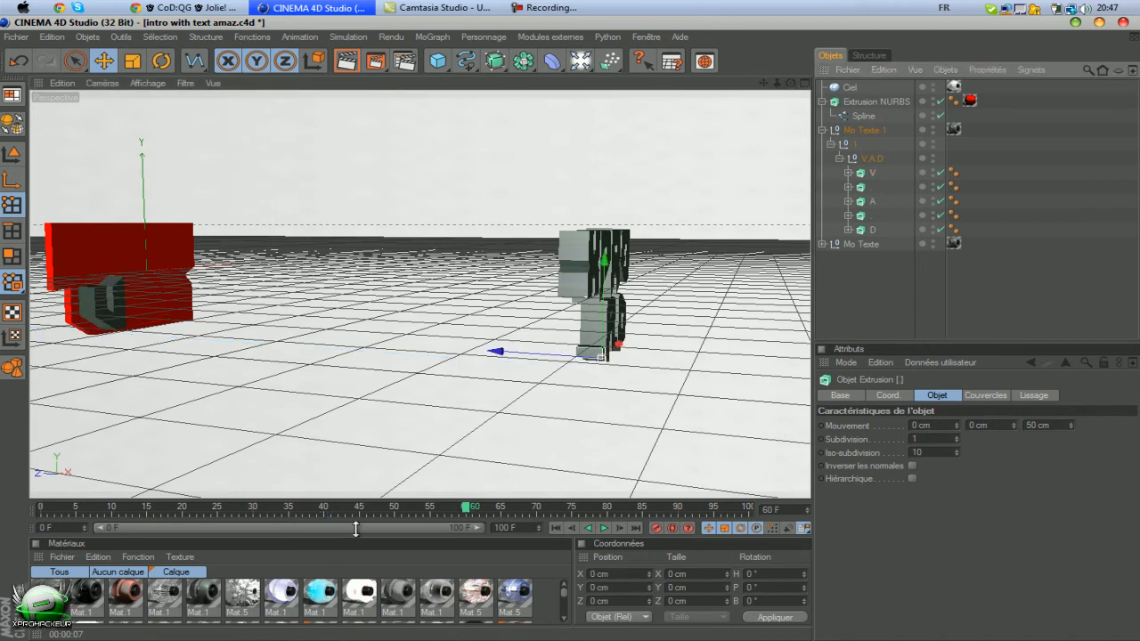
{"action": "left_click_drag", "start_coordinate": [475, 508], "coordinate": [326, 507]}
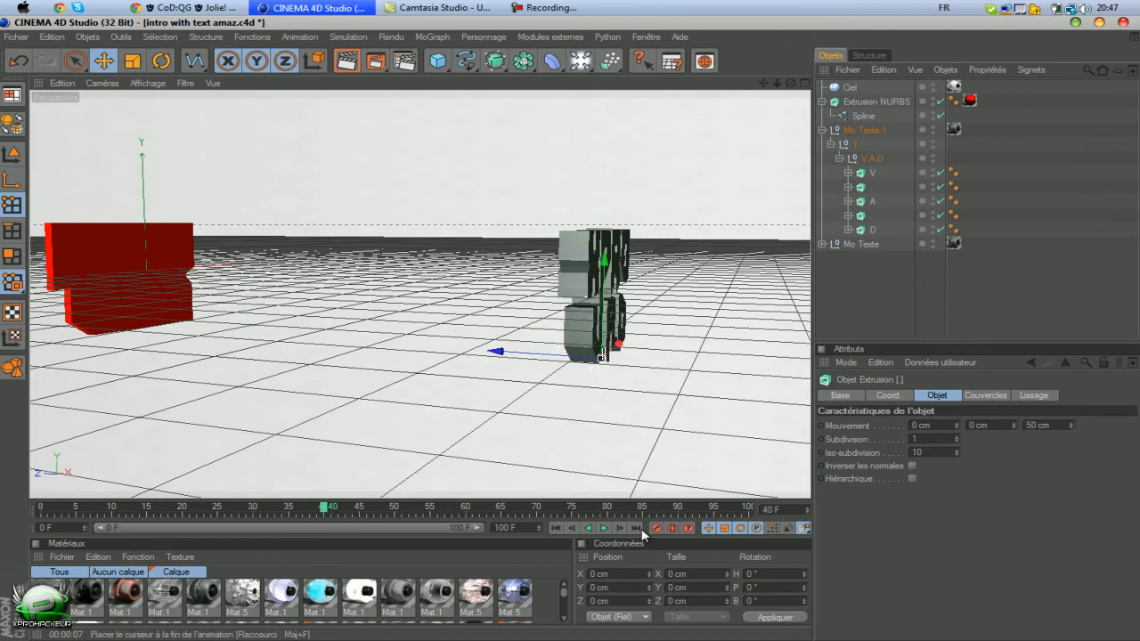
{"action": "left_click_drag", "start_coordinate": [326, 507], "coordinate": [497, 514]}
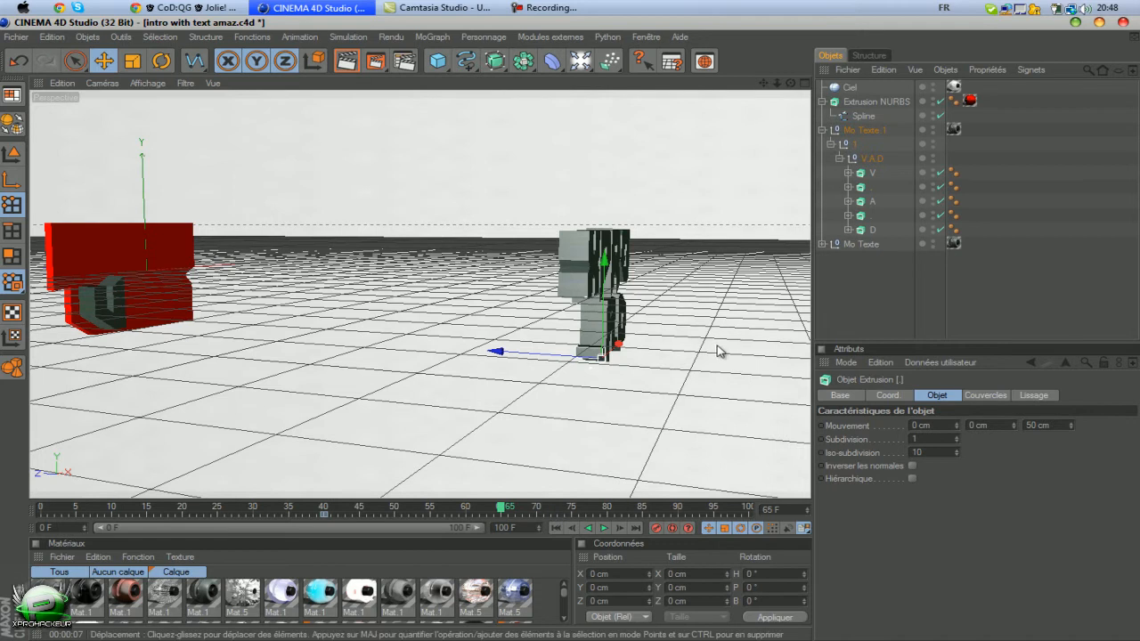
{"action": "left_click_drag", "start_coordinate": [496, 352], "coordinate": [761, 109]}
{"action": "left_click", "coordinate": [657, 529]}
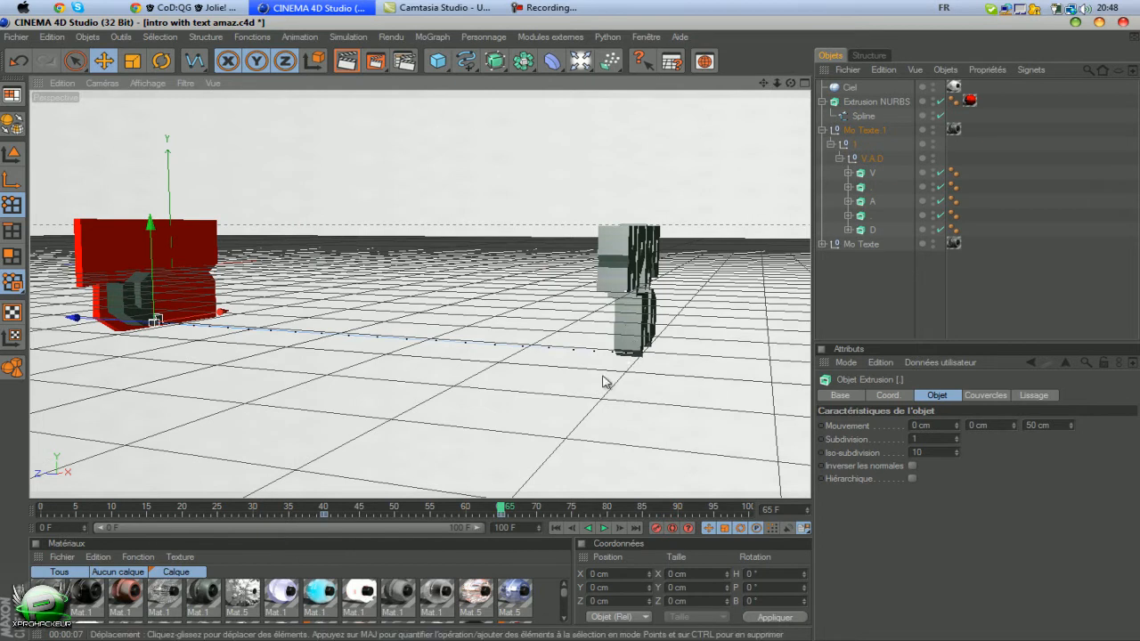
Animate the letter A from its current position at frame 40 to the red backing at frame 70
{"action": "left_click", "coordinate": [873, 201]}
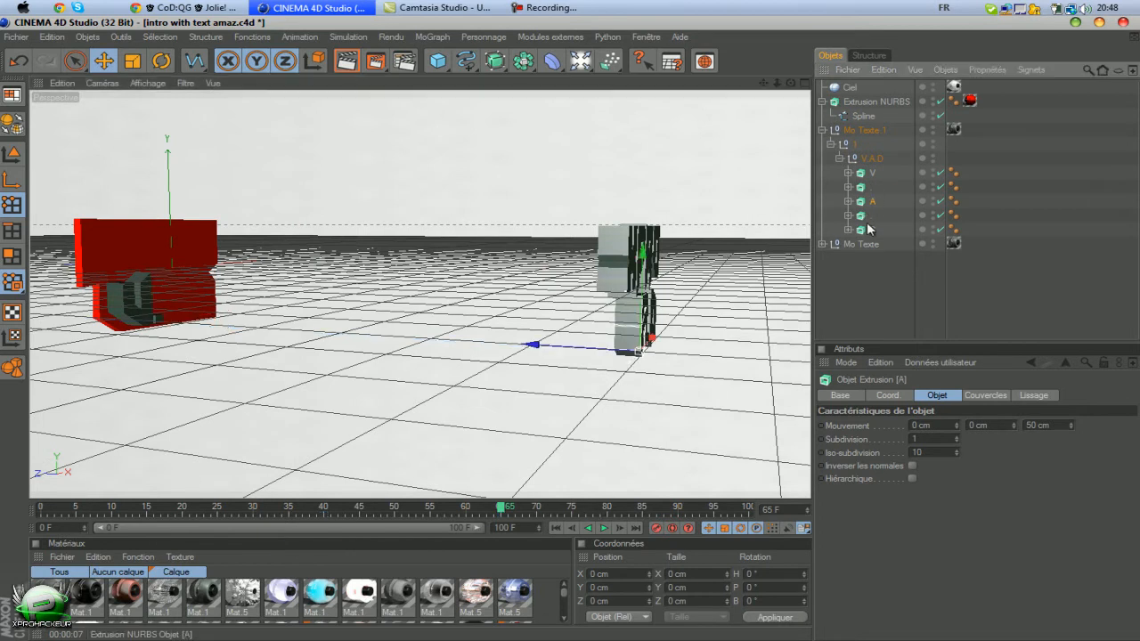
{"action": "left_click_drag", "start_coordinate": [468, 515], "coordinate": [494, 508]}
{"action": "left_click", "coordinate": [657, 528]}
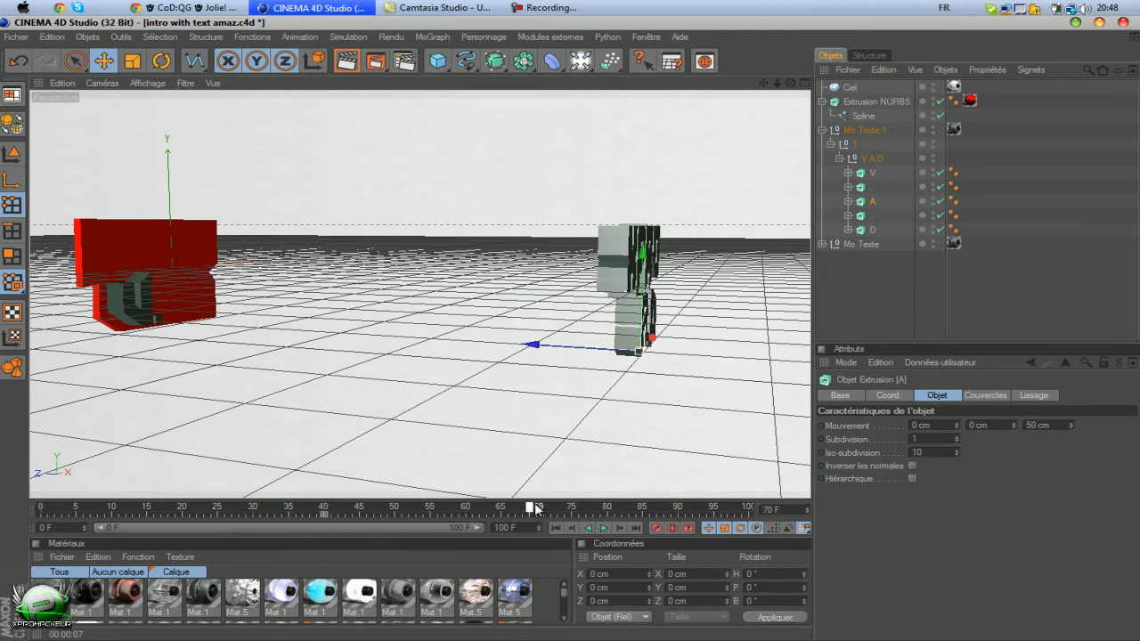
{"action": "left_click_drag", "start_coordinate": [600, 353], "coordinate": [571, 336]}
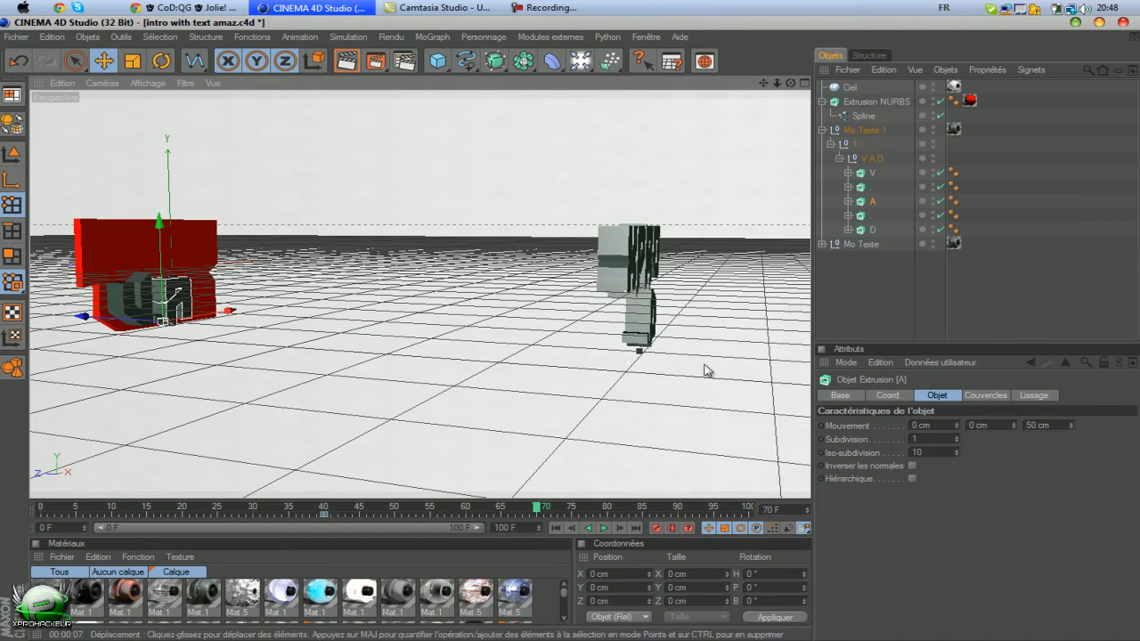
{"action": "left_click", "coordinate": [655, 529]}
Animate the second dot of V.A.D from its current position at frame 40 to the red backing at frame 50
{"action": "left_click", "coordinate": [872, 218]}
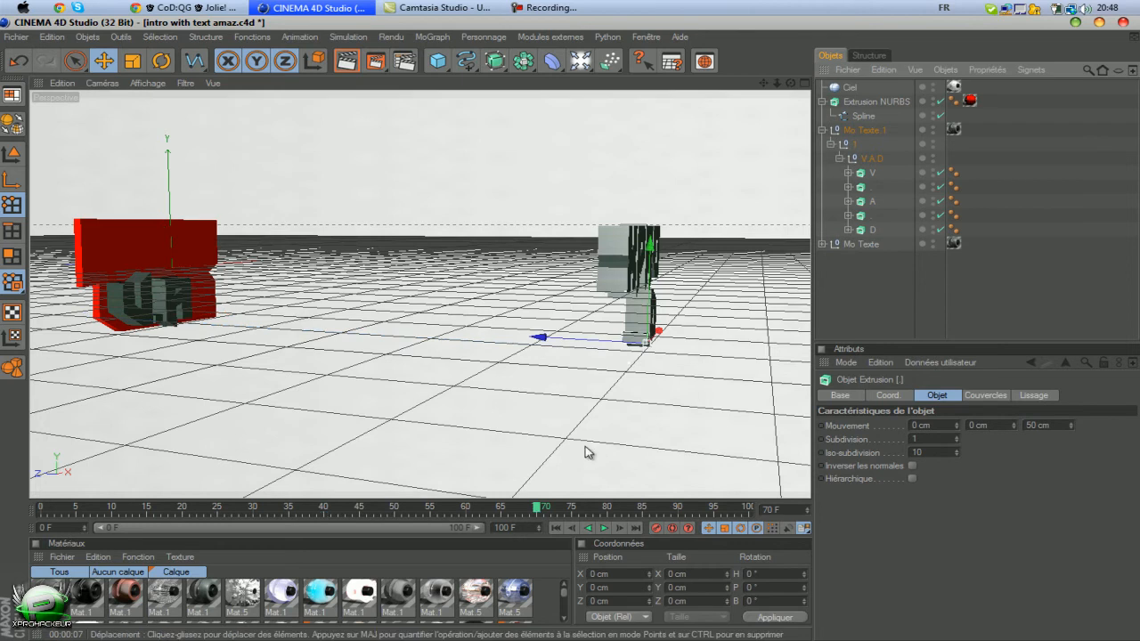
{"action": "left_click_drag", "start_coordinate": [537, 509], "coordinate": [395, 509]}
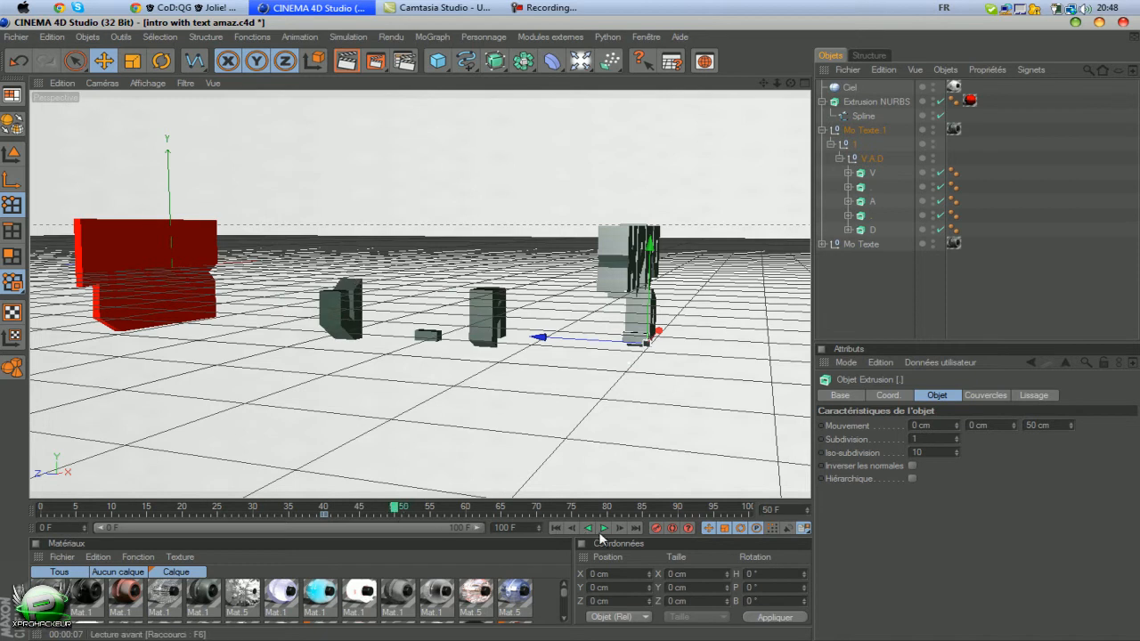
{"action": "left_click_drag", "start_coordinate": [599, 348], "coordinate": [571, 334]}
{"action": "left_click", "coordinate": [656, 530]}
Animate the letter D from its current position at frame 40 to the red backing at frame 68
{"action": "left_click", "coordinate": [872, 231]}
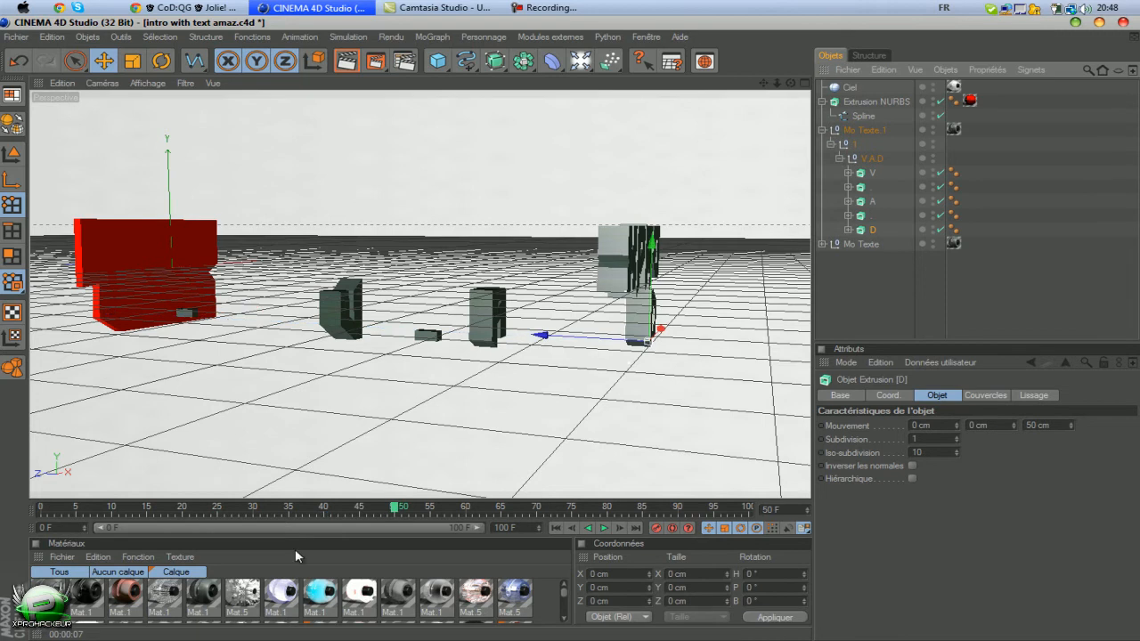
{"action": "left_click_drag", "start_coordinate": [401, 508], "coordinate": [522, 514]}
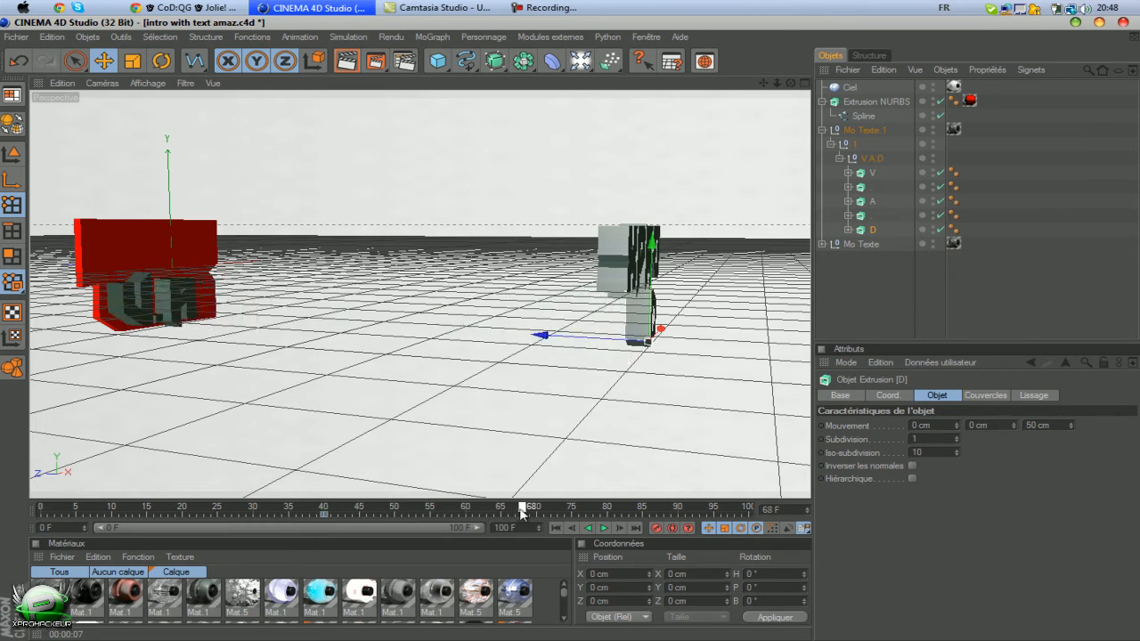
{"action": "left_click_drag", "start_coordinate": [540, 333], "coordinate": [571, 334]}
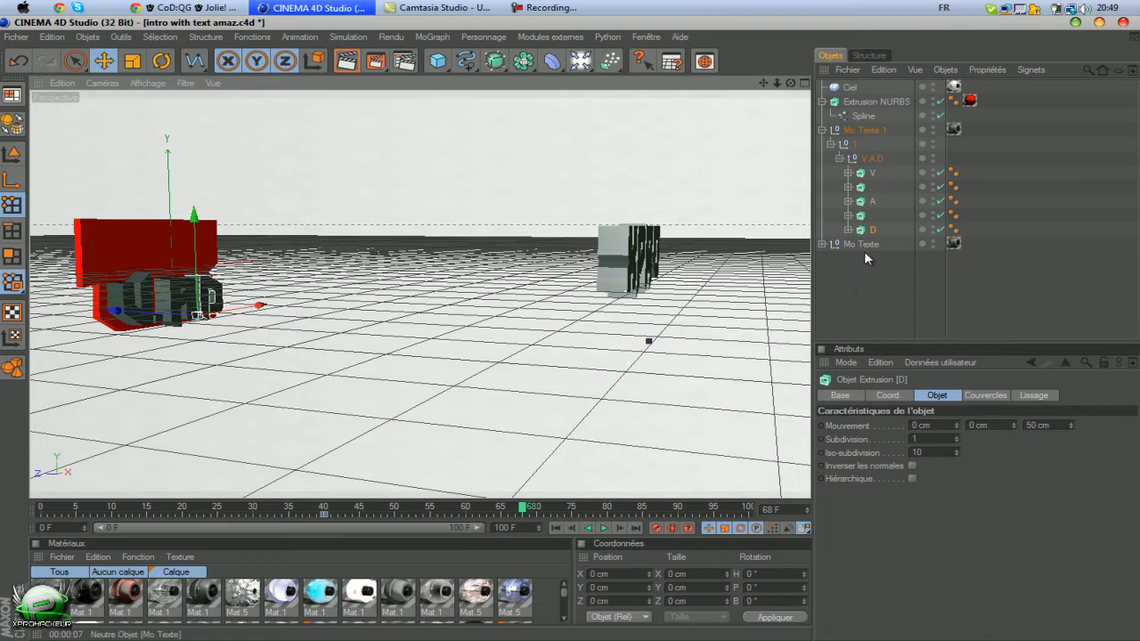
{"action": "left_click", "coordinate": [655, 528]}
Play back the V.A.D animation and examine from the side how the letters sit against the red backing
{"action": "left_click", "coordinate": [556, 528]}
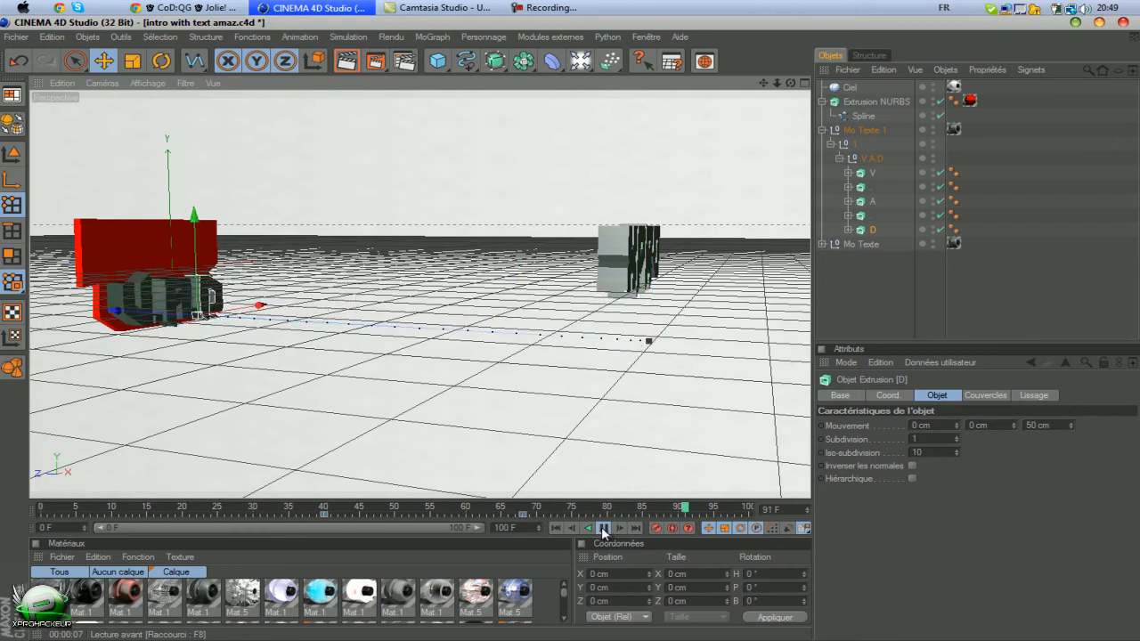
{"action": "left_click_drag", "start_coordinate": [790, 83], "coordinate": [574, 329]}
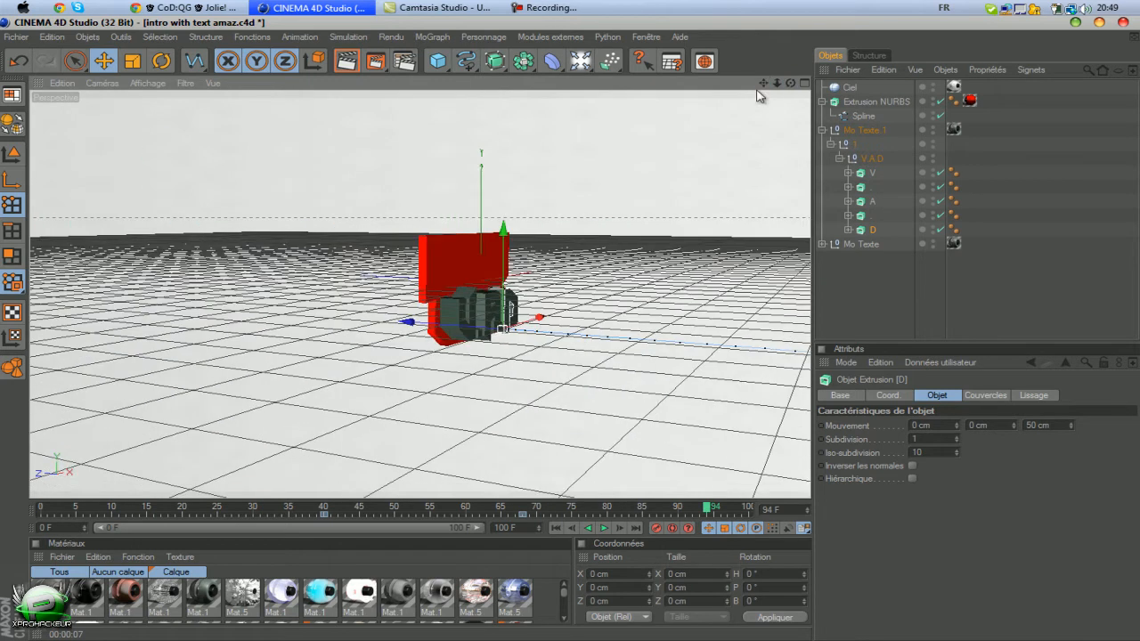
{"action": "left_click_drag", "start_coordinate": [791, 83], "coordinate": [560, 333]}
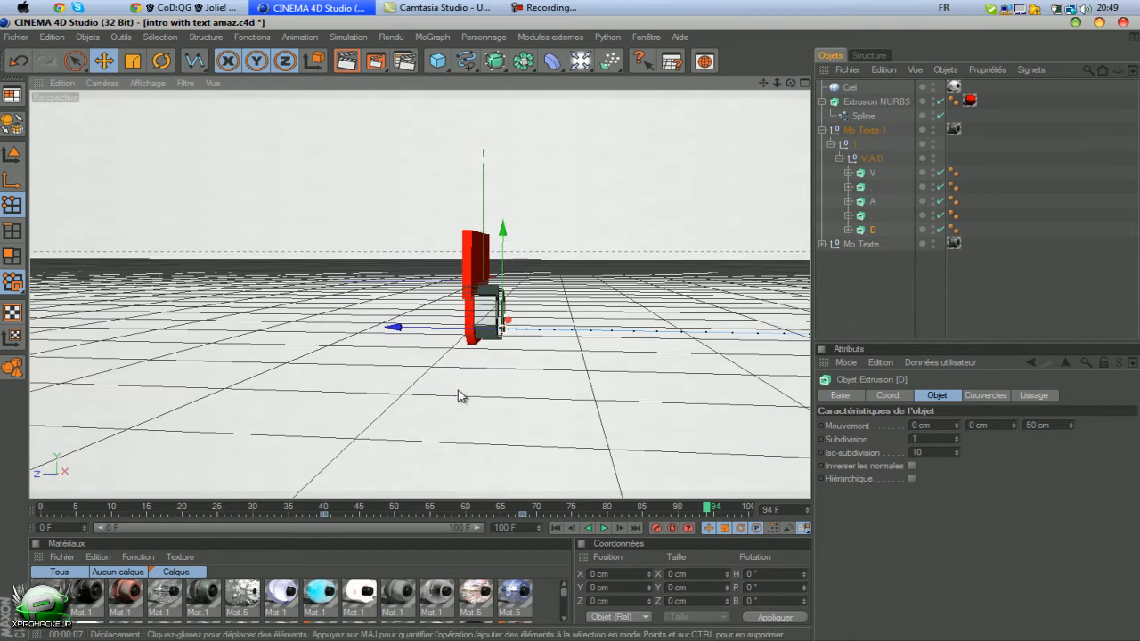
{"action": "left_click", "coordinate": [874, 208]}
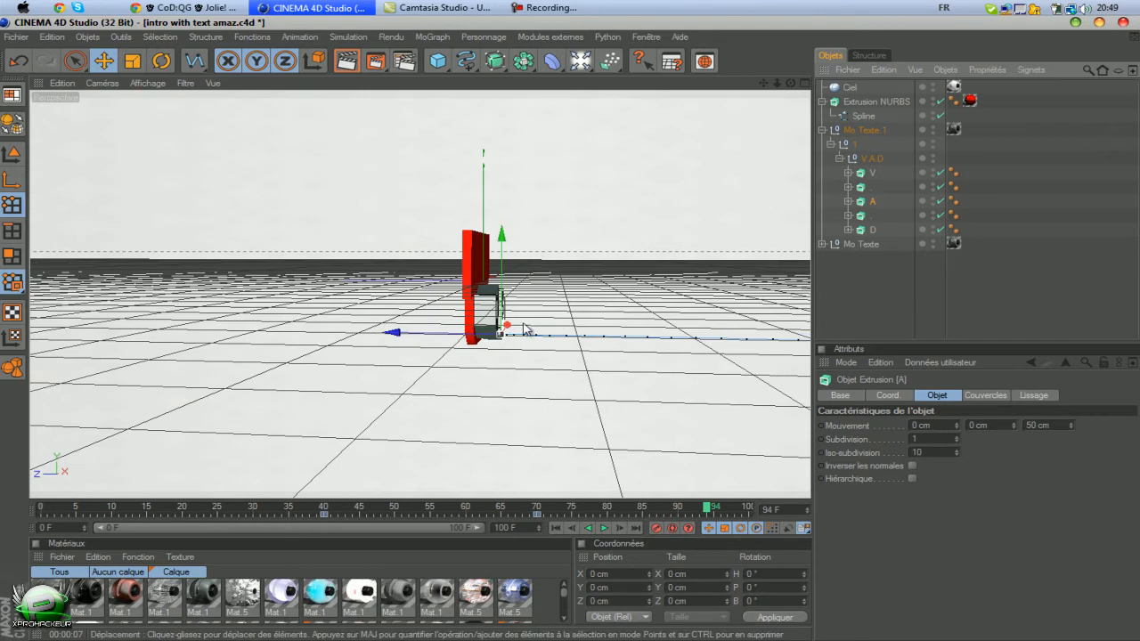
{"action": "left_click_drag", "start_coordinate": [571, 334], "coordinate": [572, 335]}
{"action": "left_click", "coordinate": [563, 509]}
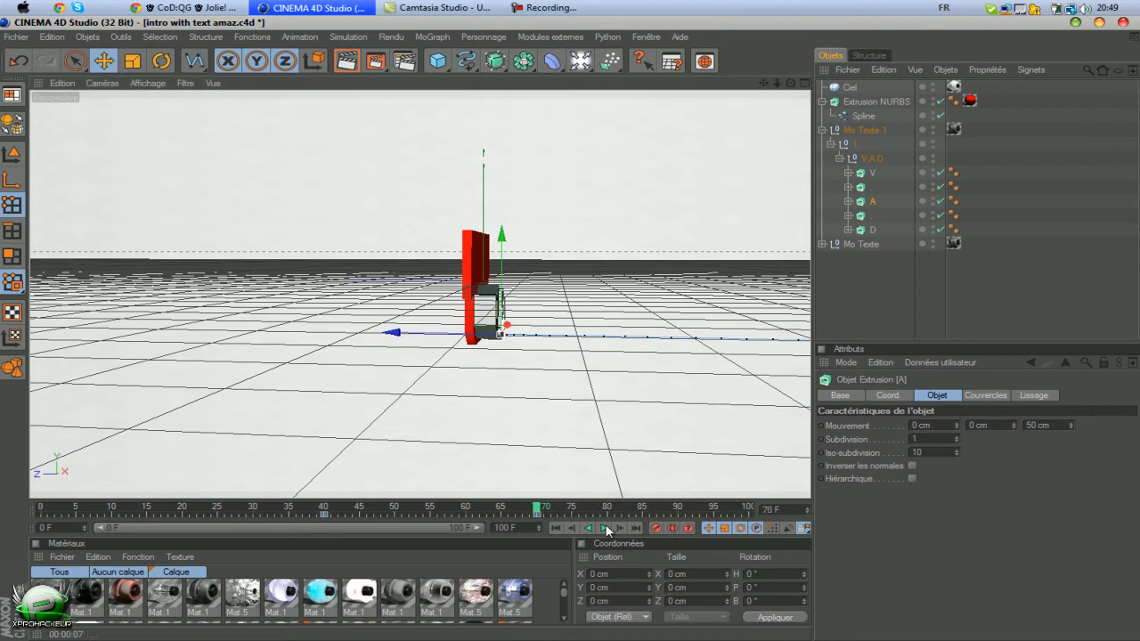
{"action": "left_click_drag", "start_coordinate": [789, 82], "coordinate": [573, 335]}
Expand the Mo Texte group down to its individual XPRO letters and collapse the Mo Texte.1 group
{"action": "left_click", "coordinate": [822, 244]}
{"action": "left_click", "coordinate": [830, 258]}
{"action": "left_click", "coordinate": [839, 273]}
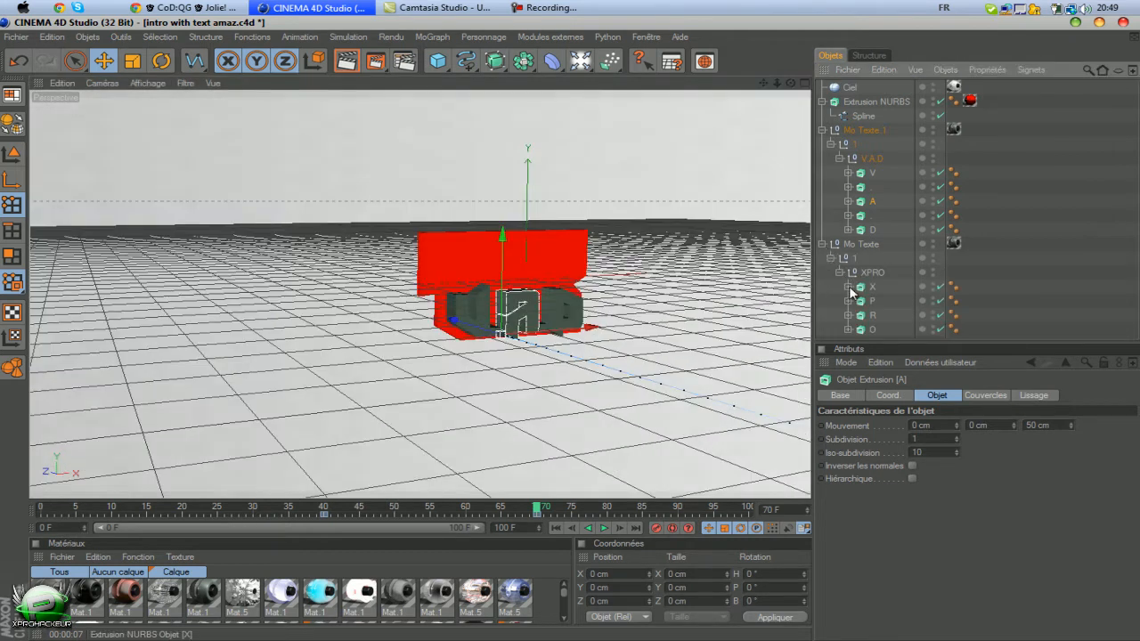
{"action": "left_click", "coordinate": [822, 130]}
{"action": "left_click", "coordinate": [572, 7]}
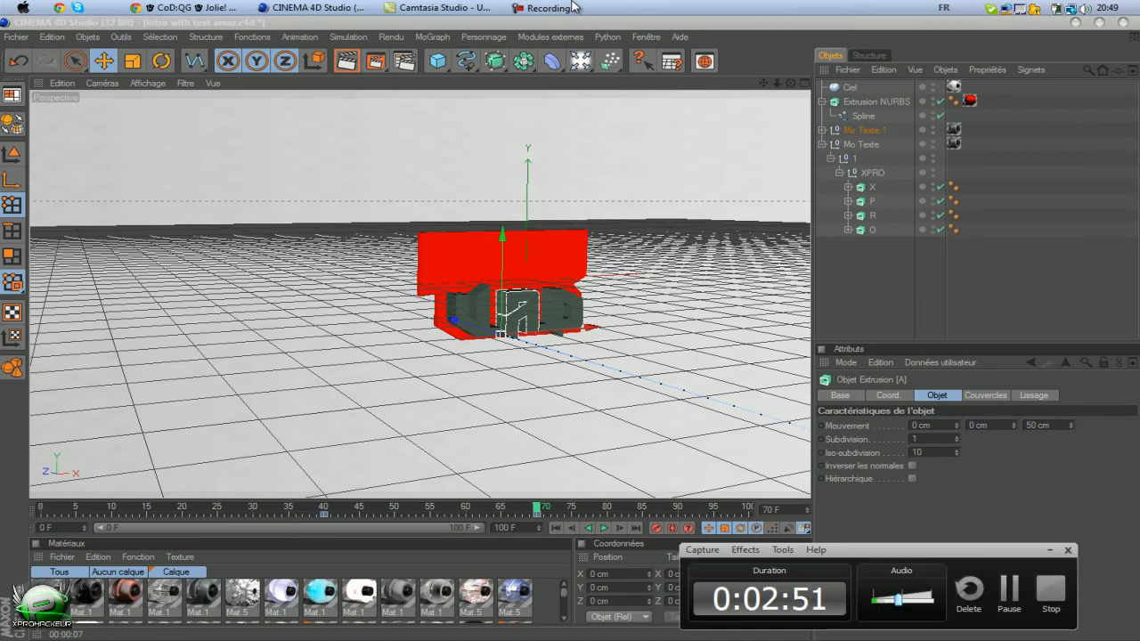
{"action": "left_click", "coordinate": [572, 7]}
Animate the letter X of XPRO from its current position at frame 40 to the upper part of the red backing at frame 62
{"action": "left_click", "coordinate": [874, 187]}
{"action": "left_click_drag", "start_coordinate": [535, 503], "coordinate": [333, 508]}
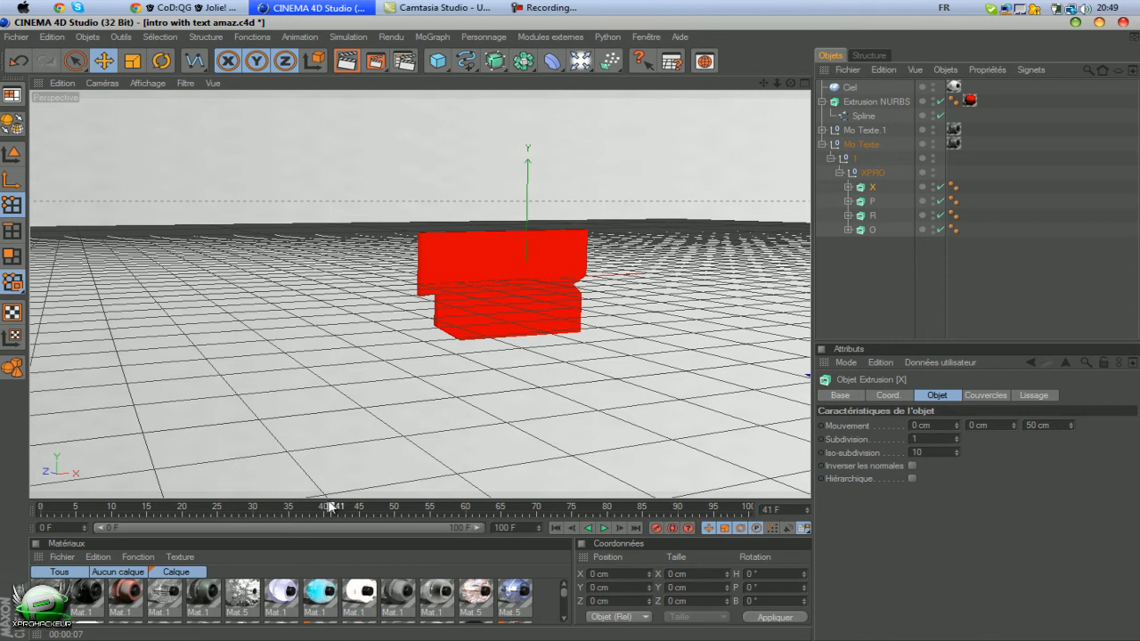
{"action": "left_click_drag", "start_coordinate": [763, 84], "coordinate": [496, 336]}
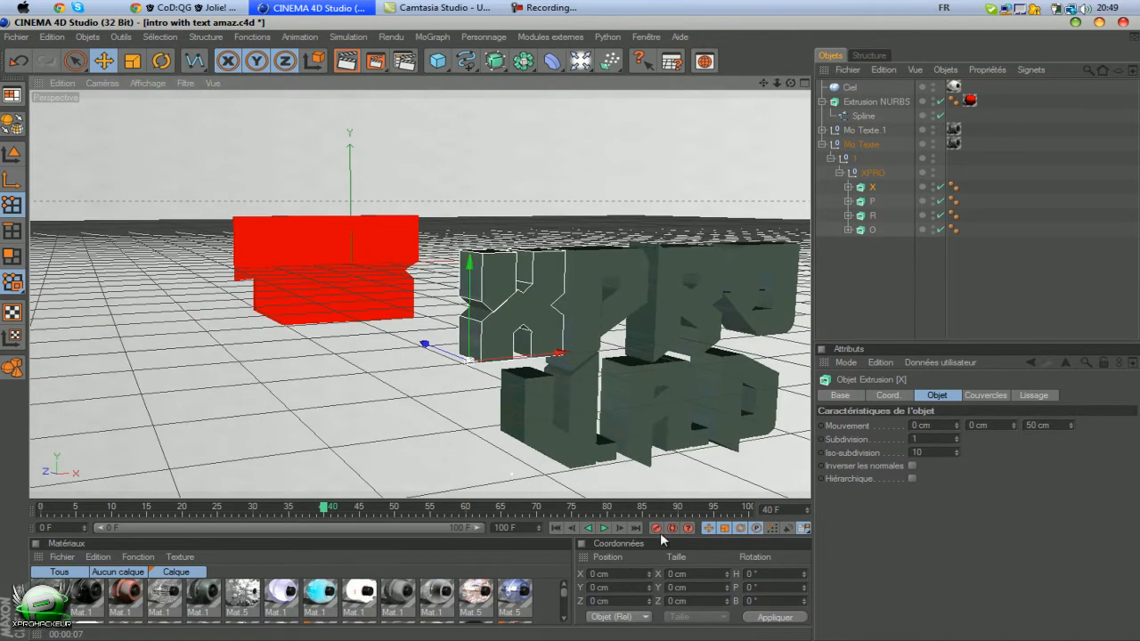
{"action": "left_click_drag", "start_coordinate": [323, 511], "coordinate": [479, 517]}
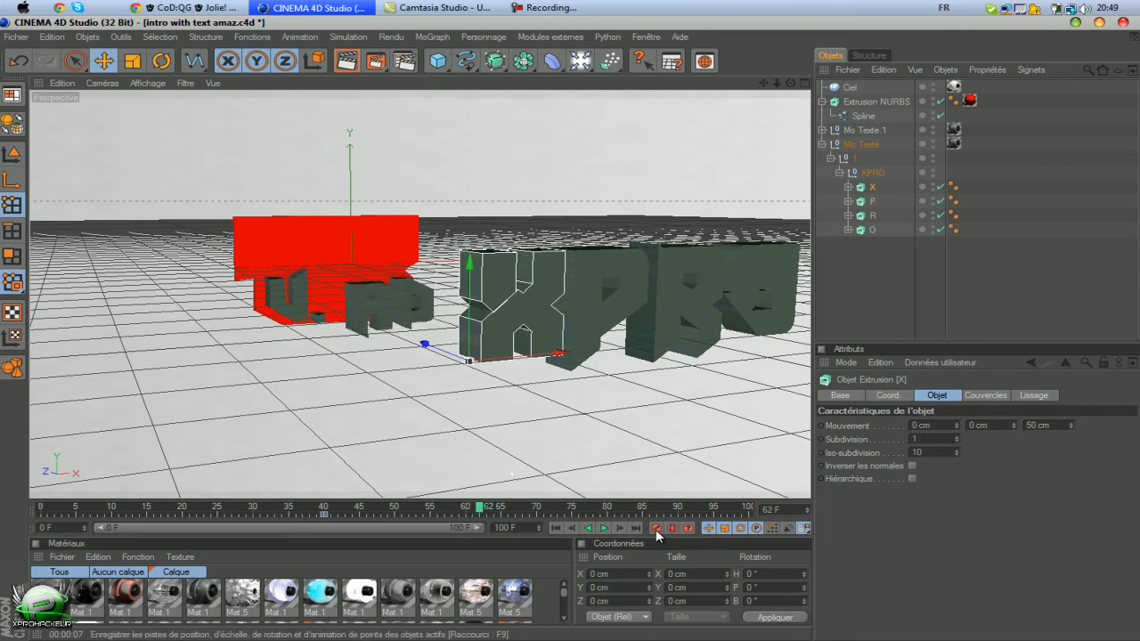
{"action": "left_click_drag", "start_coordinate": [468, 360], "coordinate": [571, 328]}
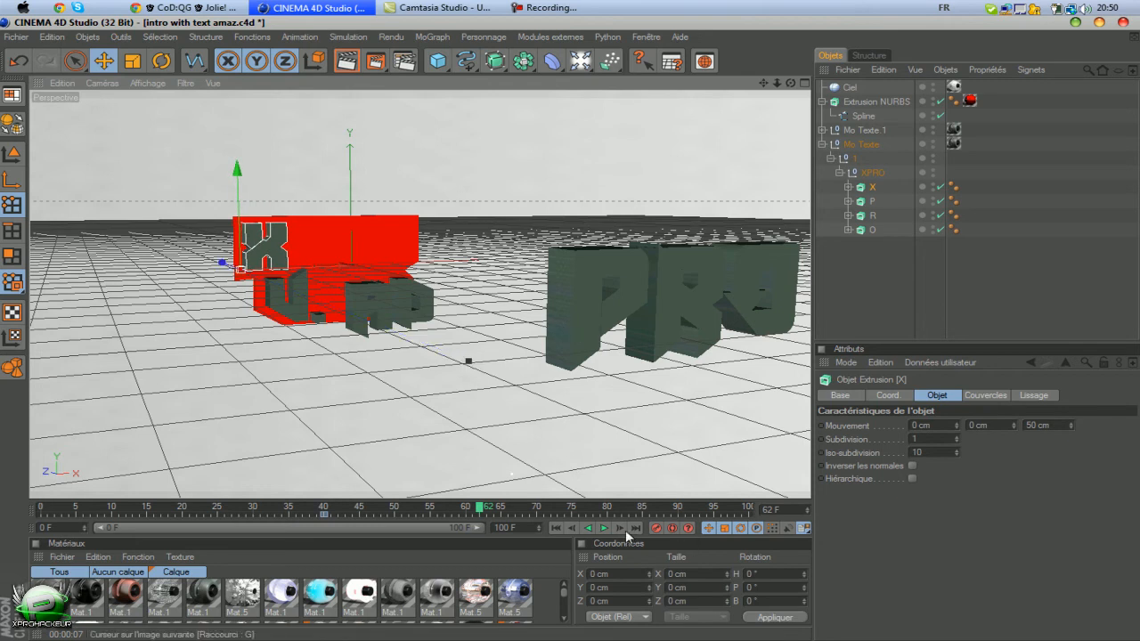
{"action": "left_click", "coordinate": [656, 528]}
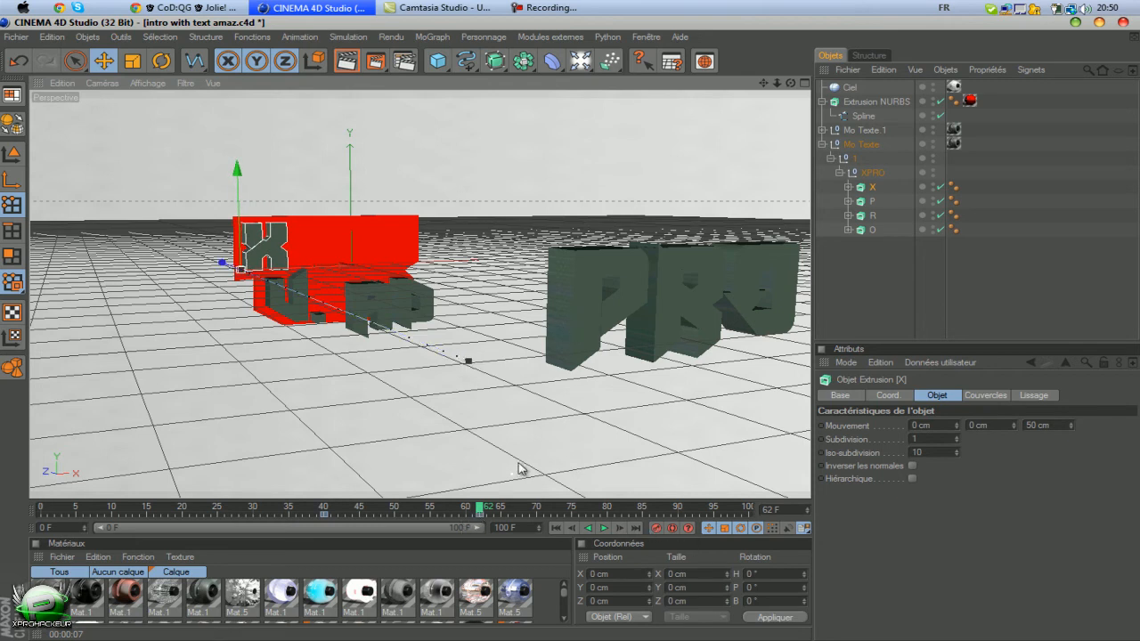
Animate the letter P from its current position to the red backing beside the X, recording the landing keyframe at frame 80
{"action": "left_click", "coordinate": [623, 283]}
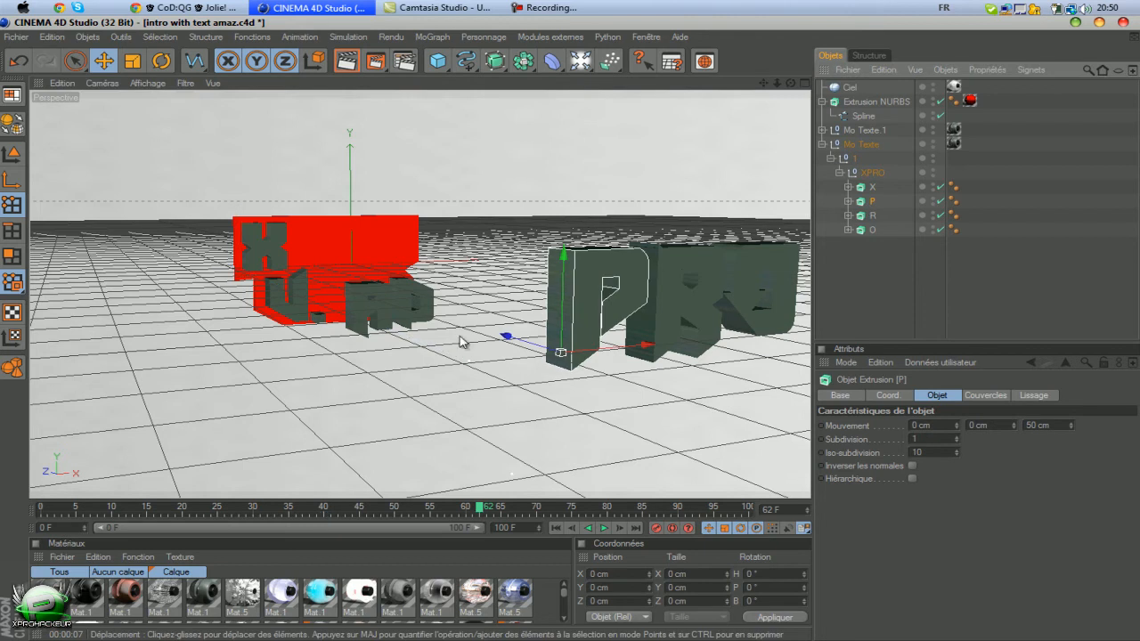
{"action": "left_click_drag", "start_coordinate": [486, 519], "coordinate": [542, 511]}
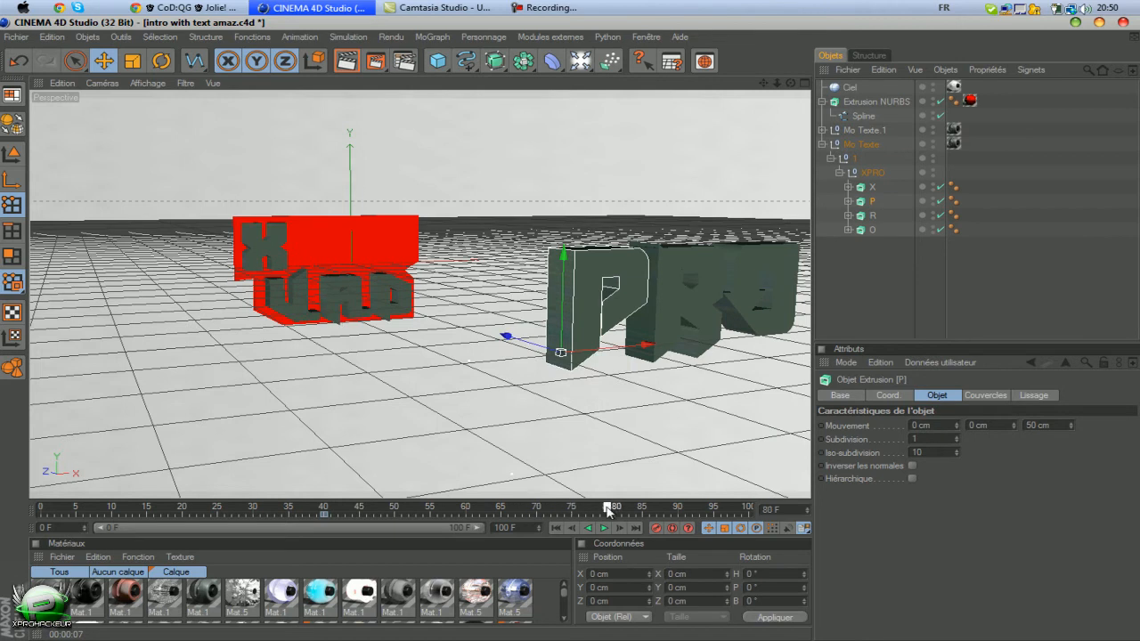
{"action": "left_click_drag", "start_coordinate": [509, 326], "coordinate": [571, 334]}
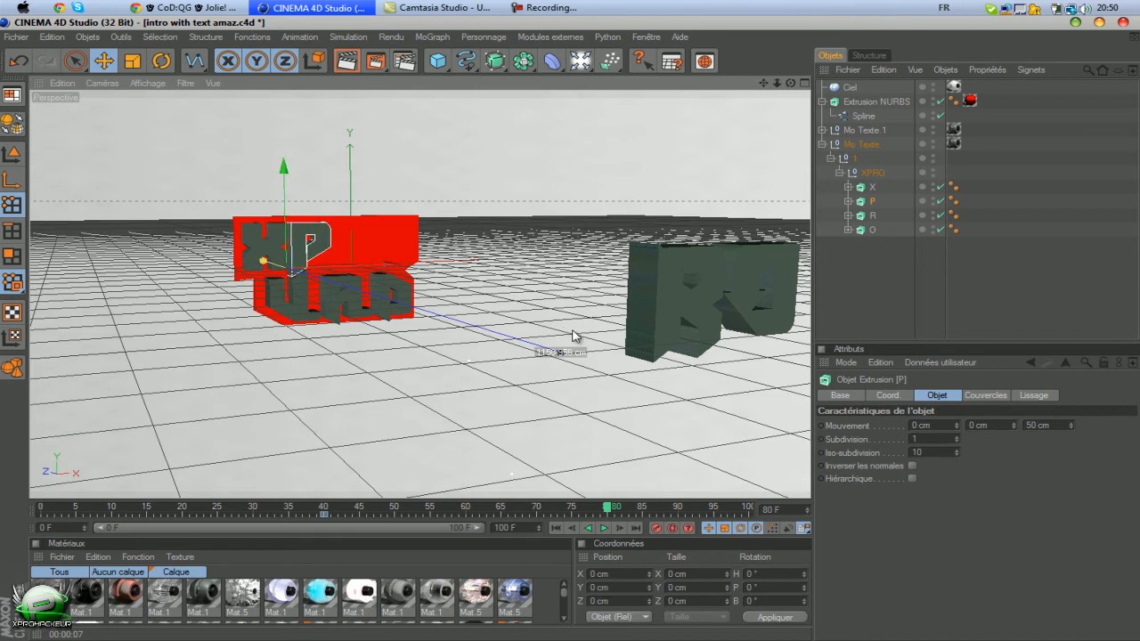
{"action": "left_click_drag", "start_coordinate": [570, 334], "coordinate": [572, 335]}
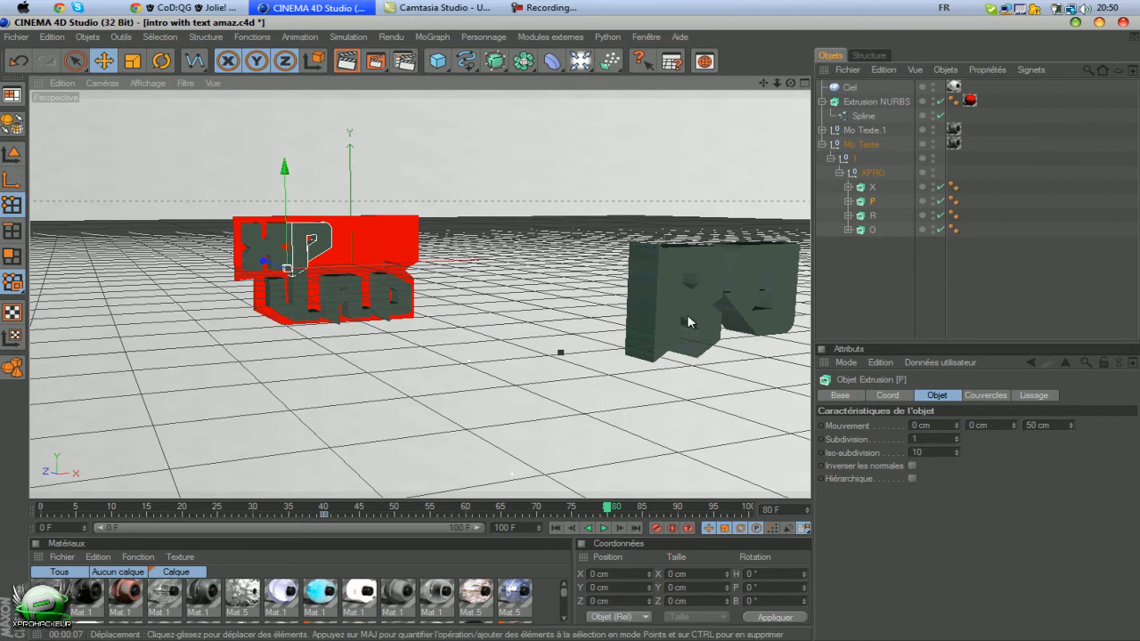
{"action": "left_click", "coordinate": [655, 527]}
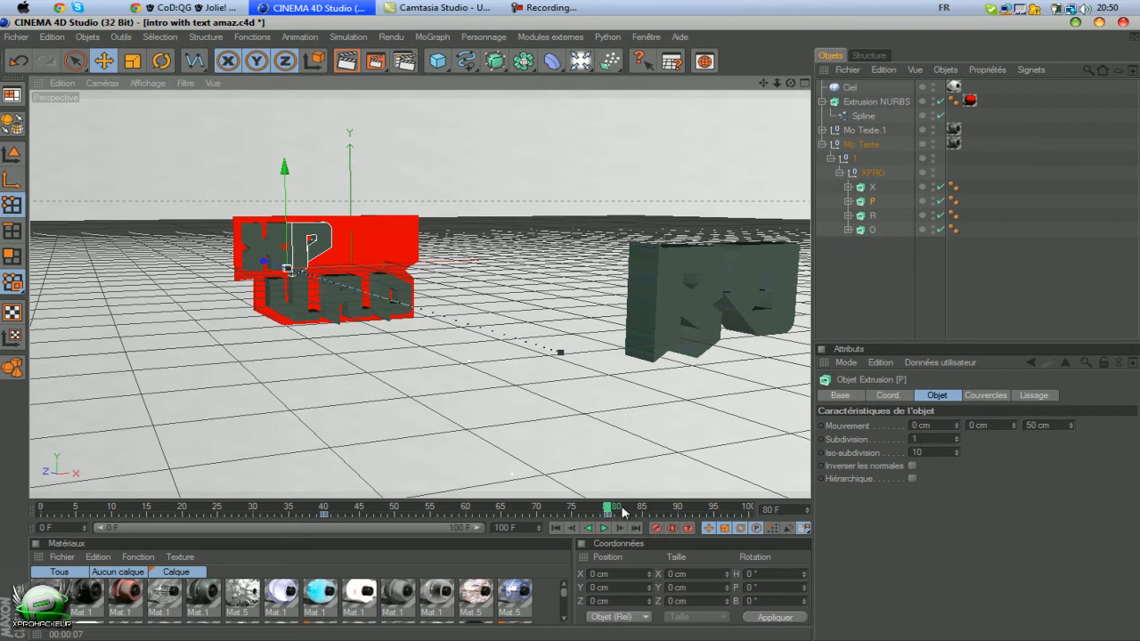
Animate the letter R from its current position at frame 40 to the red backing beside the P at frame 74
{"action": "left_click_drag", "start_coordinate": [611, 508], "coordinate": [325, 510]}
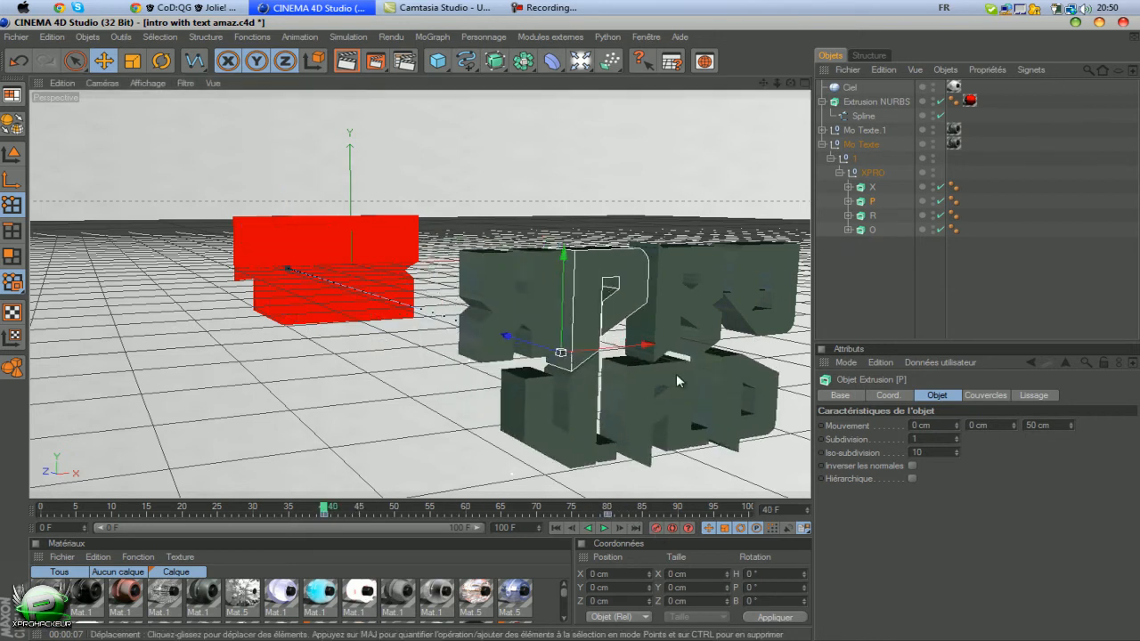
{"action": "left_click", "coordinate": [872, 214]}
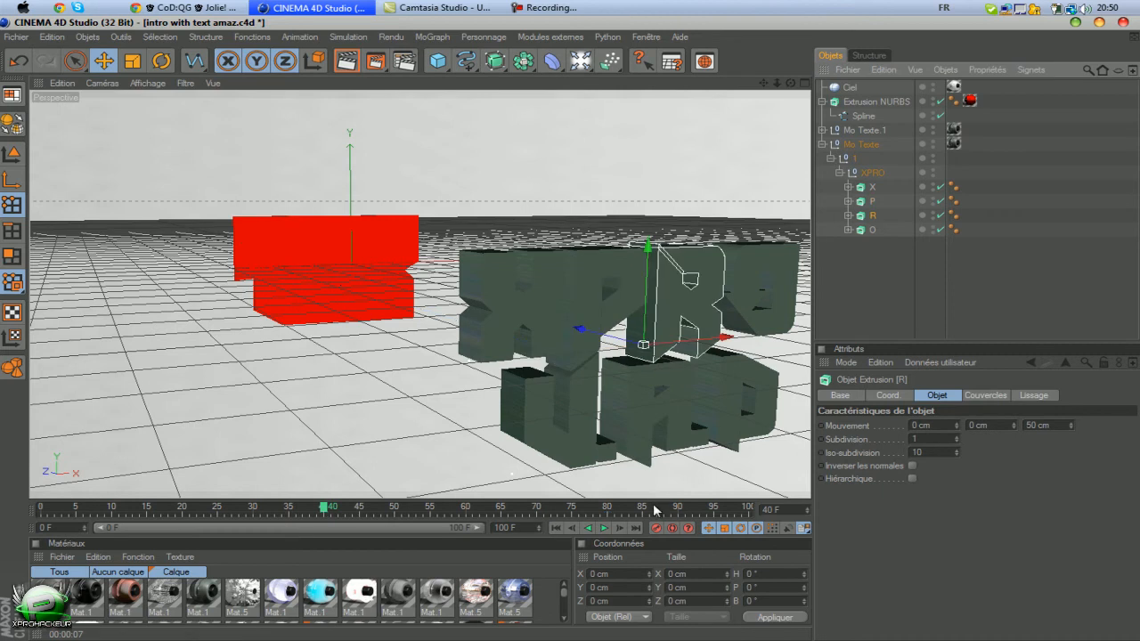
{"action": "left_click_drag", "start_coordinate": [329, 512], "coordinate": [561, 514]}
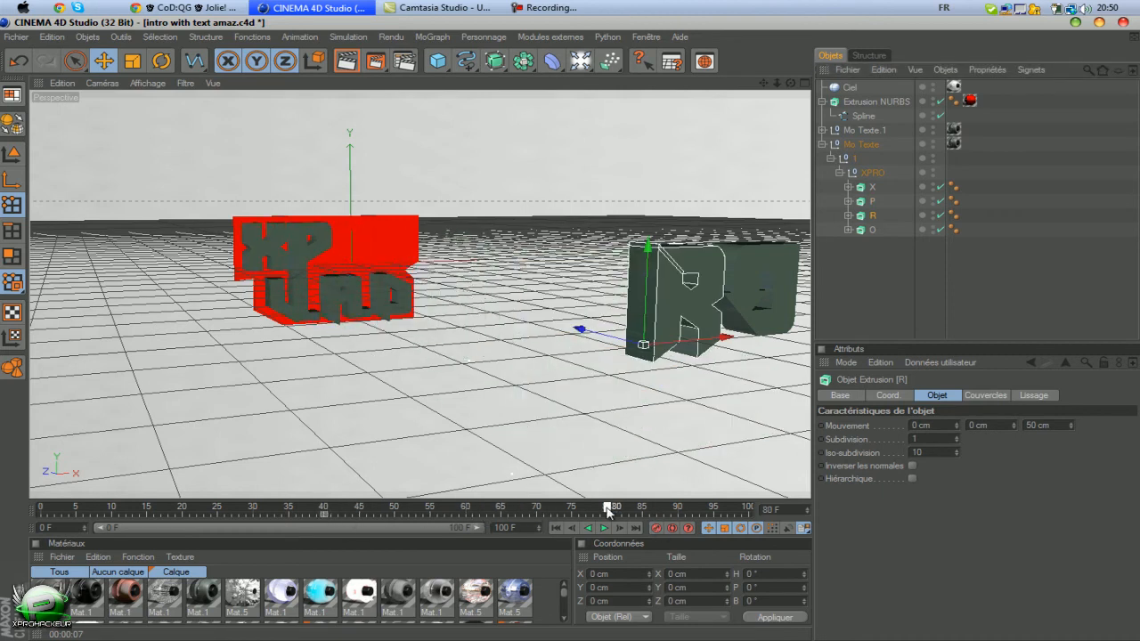
{"action": "mouse_move", "coordinate": [580, 331]}
{"action": "left_mouse_down"}
{"action": "mouse_move", "coordinate": [449, 298]}
{"action": "mouse_move", "coordinate": [579, 336]}
{"action": "mouse_move", "coordinate": [569, 334]}
{"action": "left_mouse_up"}
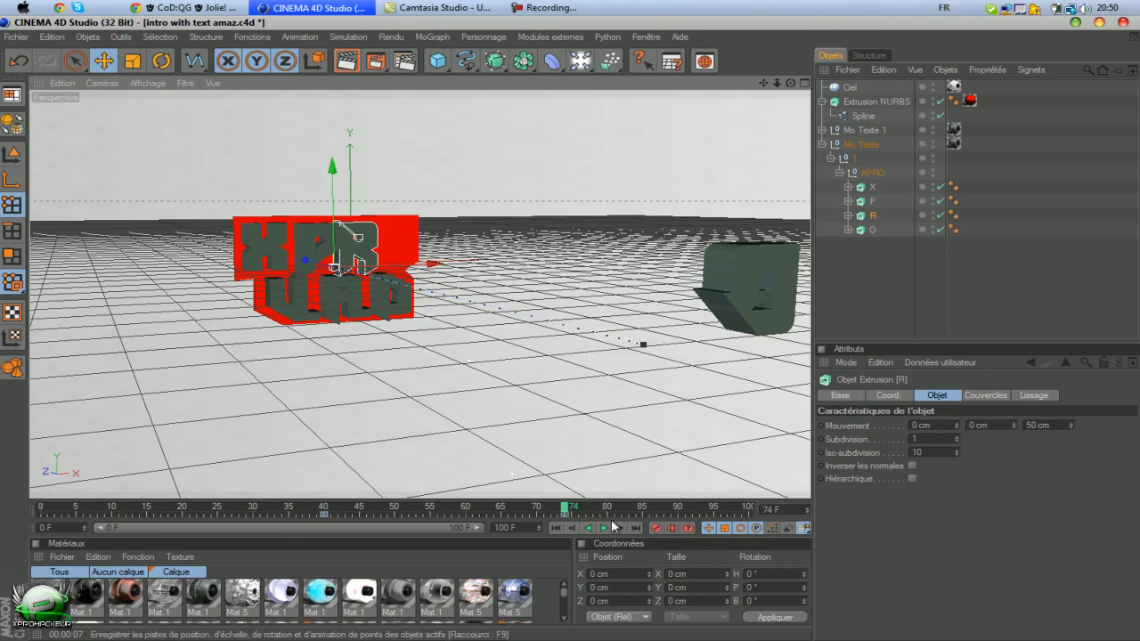
Animate the letter O from its current position at frame 40 to the end of the XPRO row on the red backing at frame 90
{"action": "left_click_drag", "start_coordinate": [565, 514], "coordinate": [326, 511]}
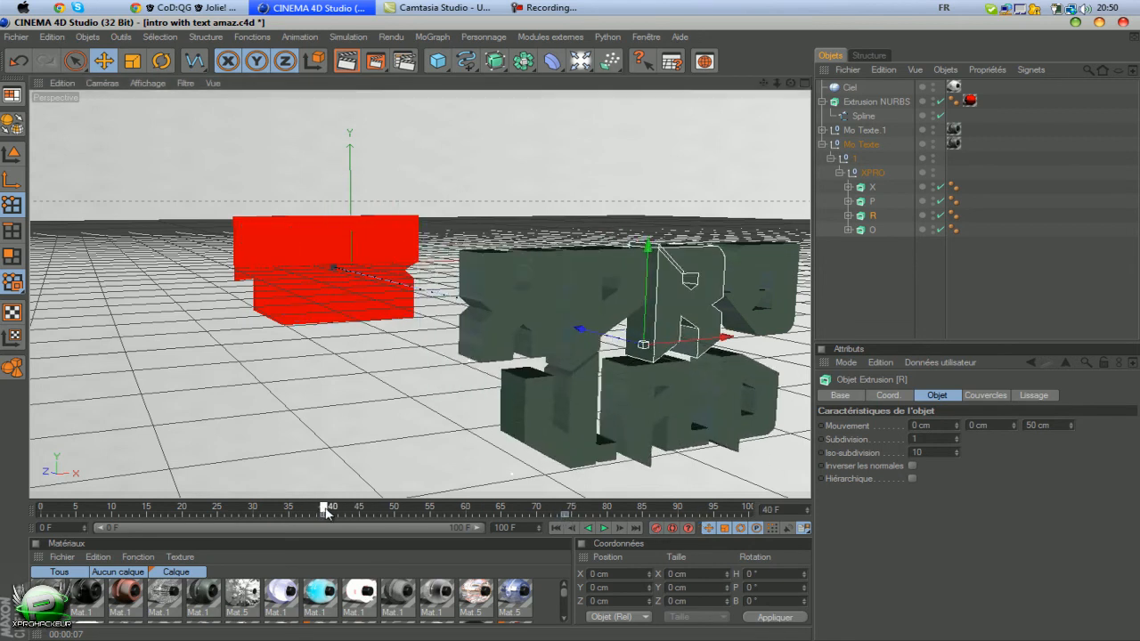
{"action": "left_click", "coordinate": [871, 230]}
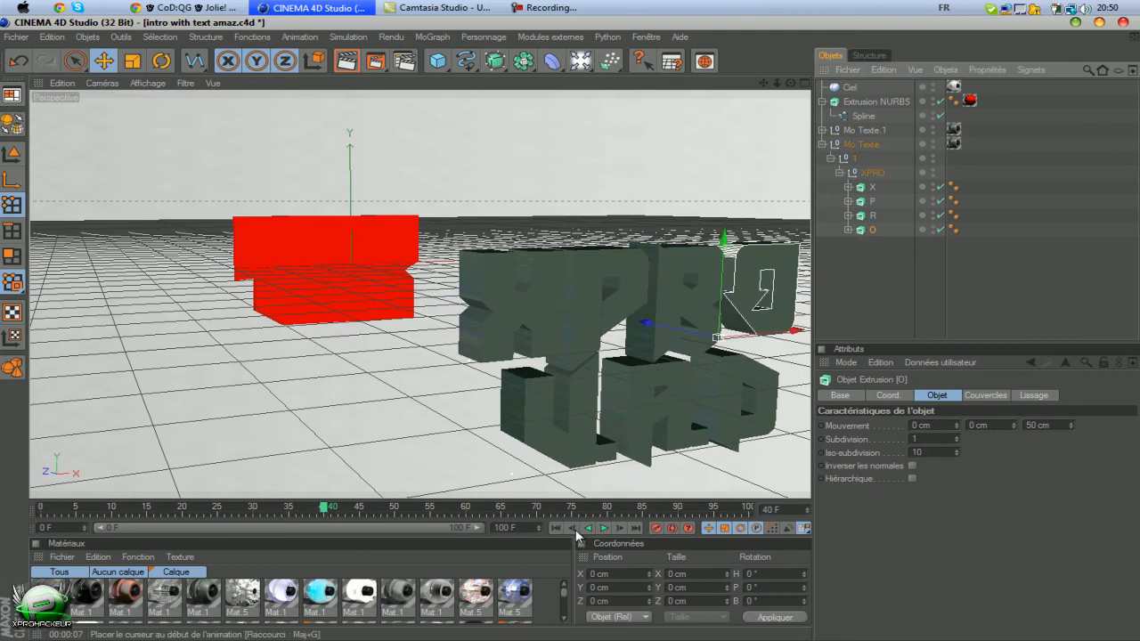
{"action": "left_click_drag", "start_coordinate": [326, 509], "coordinate": [648, 515]}
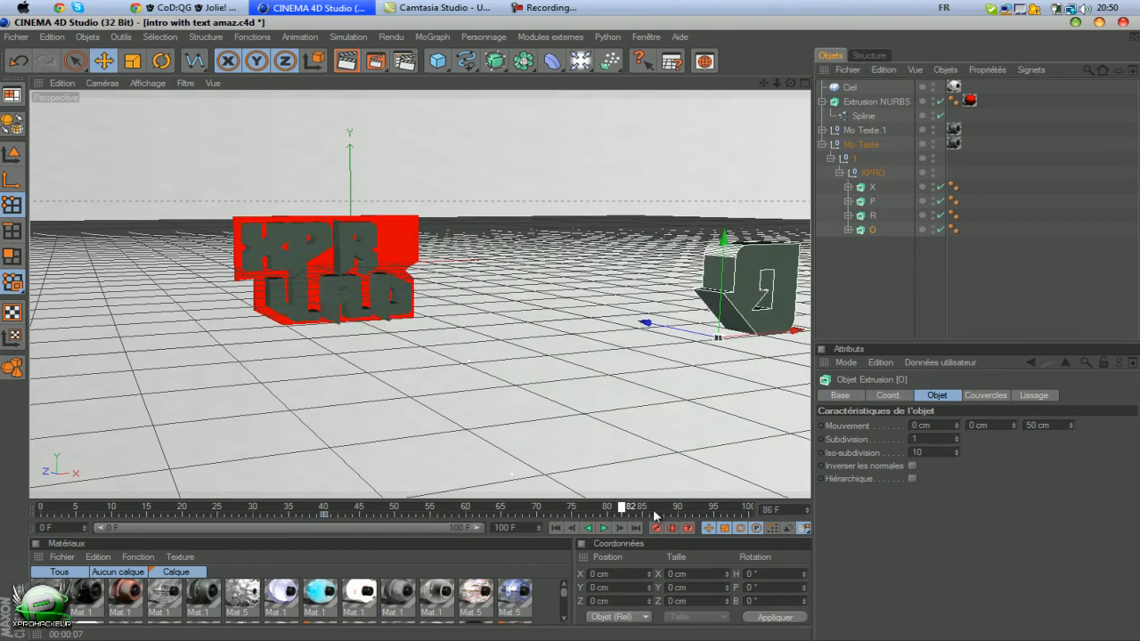
{"action": "left_click_drag", "start_coordinate": [648, 324], "coordinate": [570, 334]}
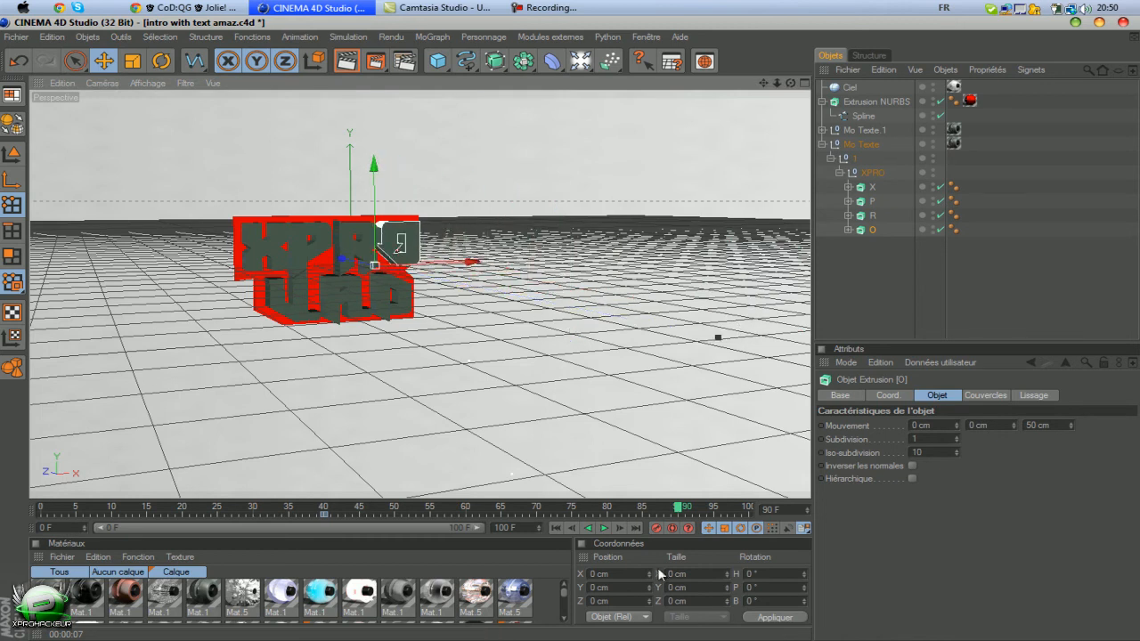
Working from a side view, move the letter R flush against the red backing at frame 74 and record the corrected keyframe
{"action": "left_click_drag", "start_coordinate": [789, 84], "coordinate": [354, 209]}
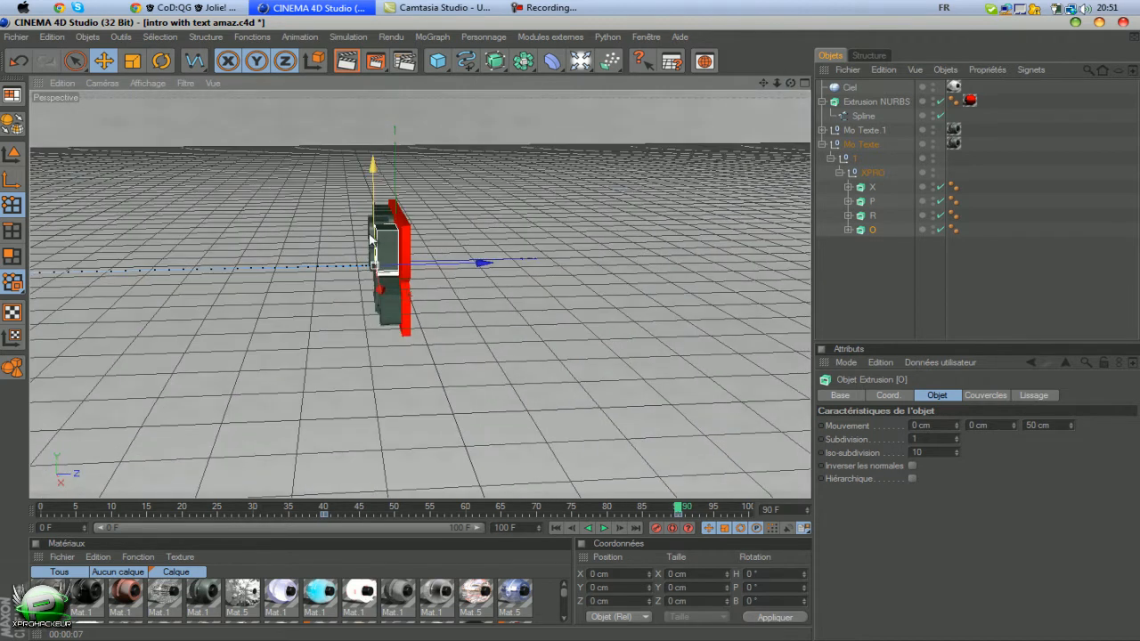
{"action": "left_click", "coordinate": [872, 216]}
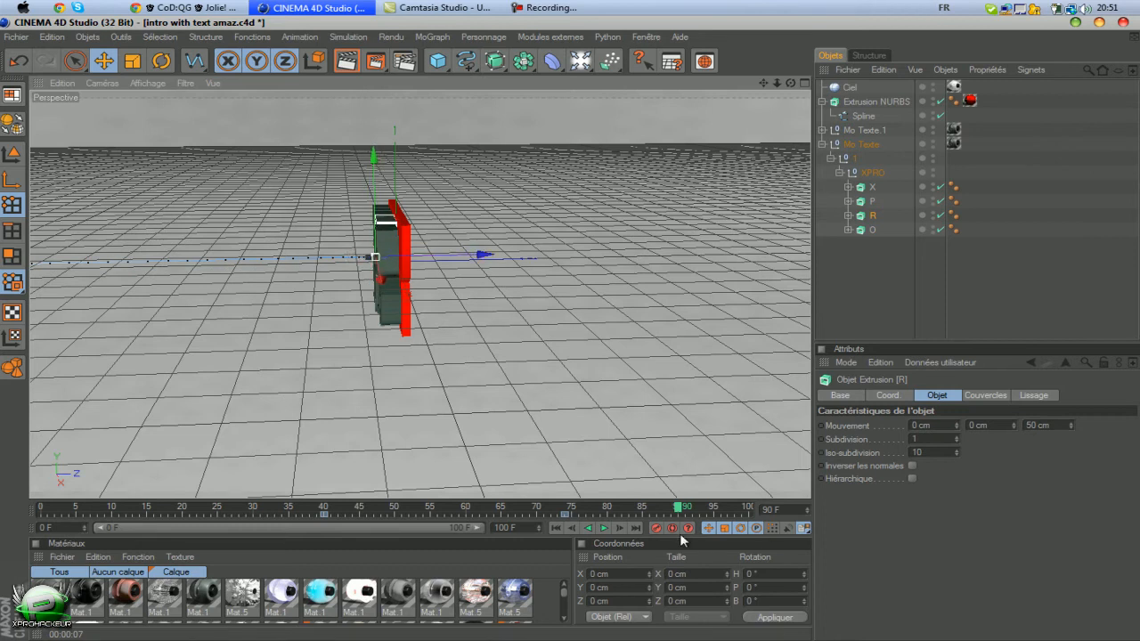
{"action": "left_click_drag", "start_coordinate": [677, 508], "coordinate": [643, 513]}
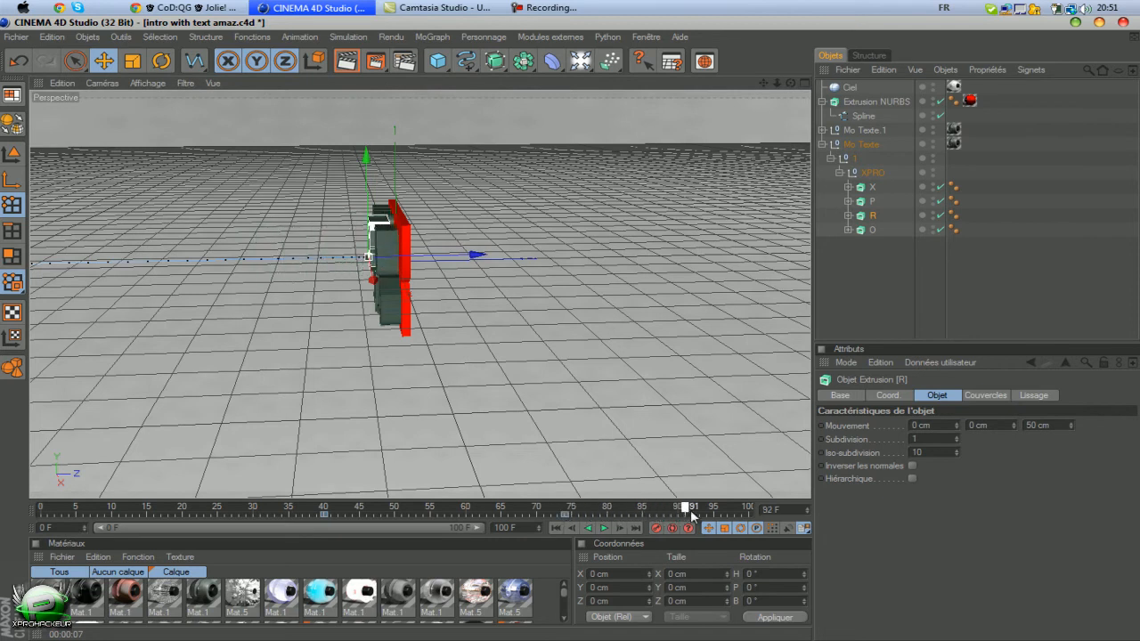
{"action": "left_click_drag", "start_coordinate": [705, 513], "coordinate": [706, 513]}
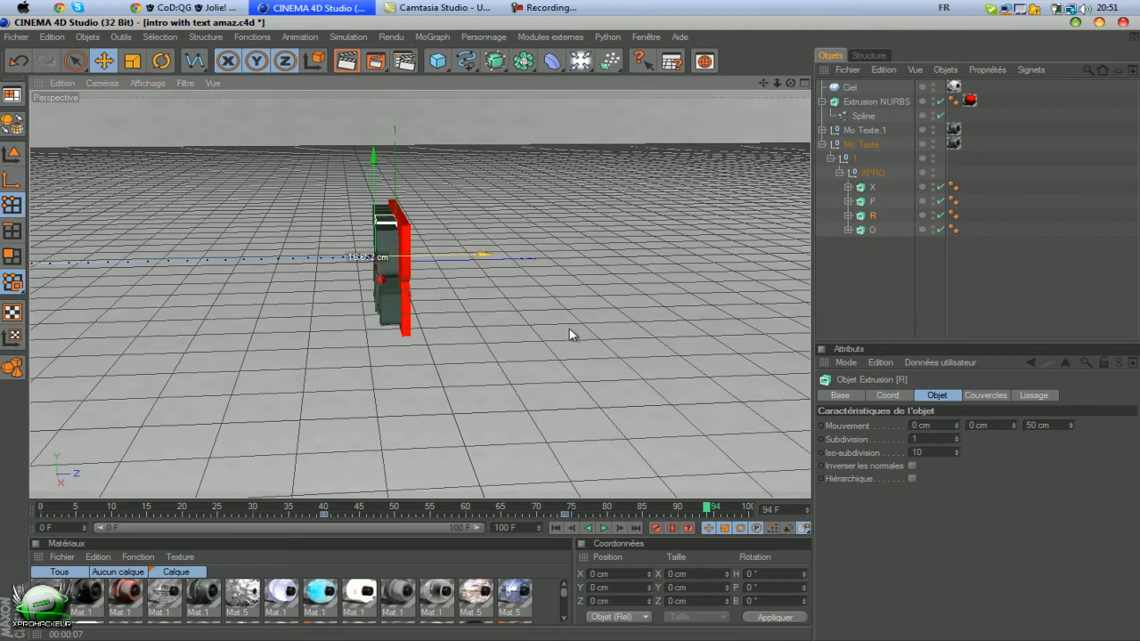
{"action": "left_click_drag", "start_coordinate": [709, 510], "coordinate": [566, 505]}
{"action": "left_click_drag", "start_coordinate": [428, 259], "coordinate": [571, 334]}
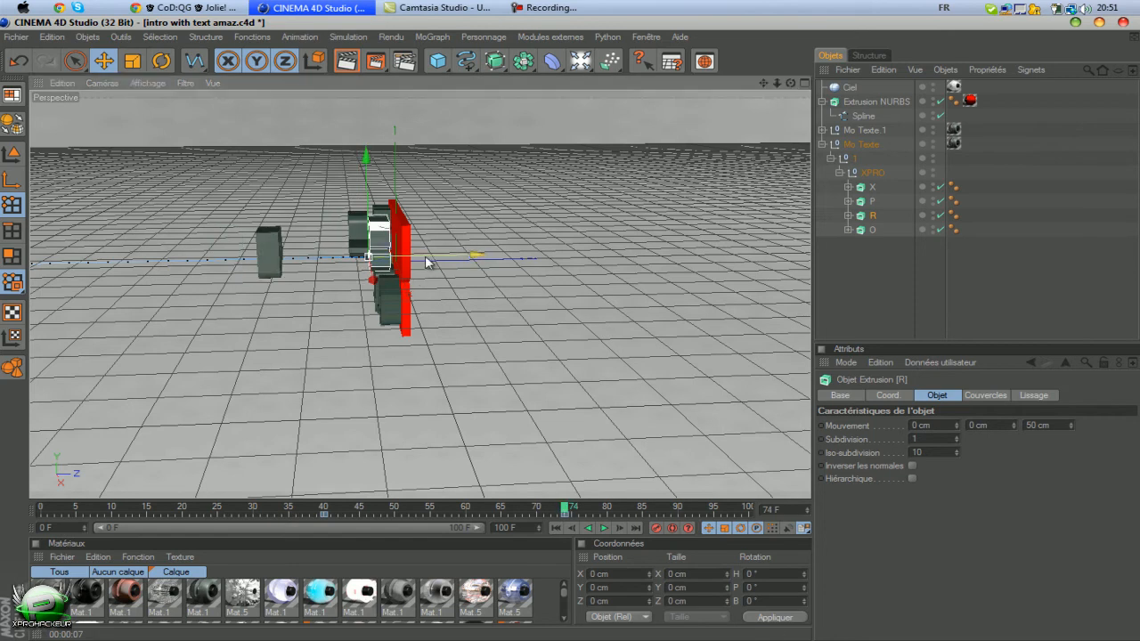
{"action": "left_click", "coordinate": [657, 530]}
Play back the letter animation from the first frame and examine the letters and red backing from the side and front
{"action": "left_click", "coordinate": [557, 528]}
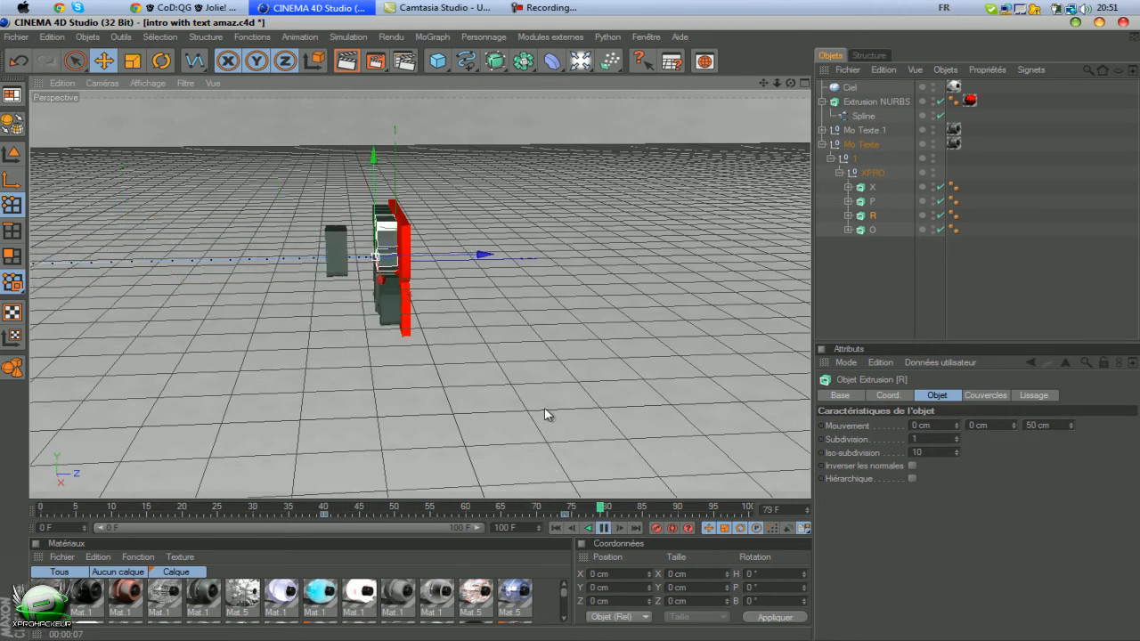
{"action": "left_click", "coordinate": [603, 529]}
{"action": "left_click_drag", "start_coordinate": [719, 244], "coordinate": [568, 329], "text": "alt"}
{"action": "left_click_drag", "start_coordinate": [763, 83], "coordinate": [627, 342]}
{"action": "left_click_drag", "start_coordinate": [784, 84], "coordinate": [712, 129]}
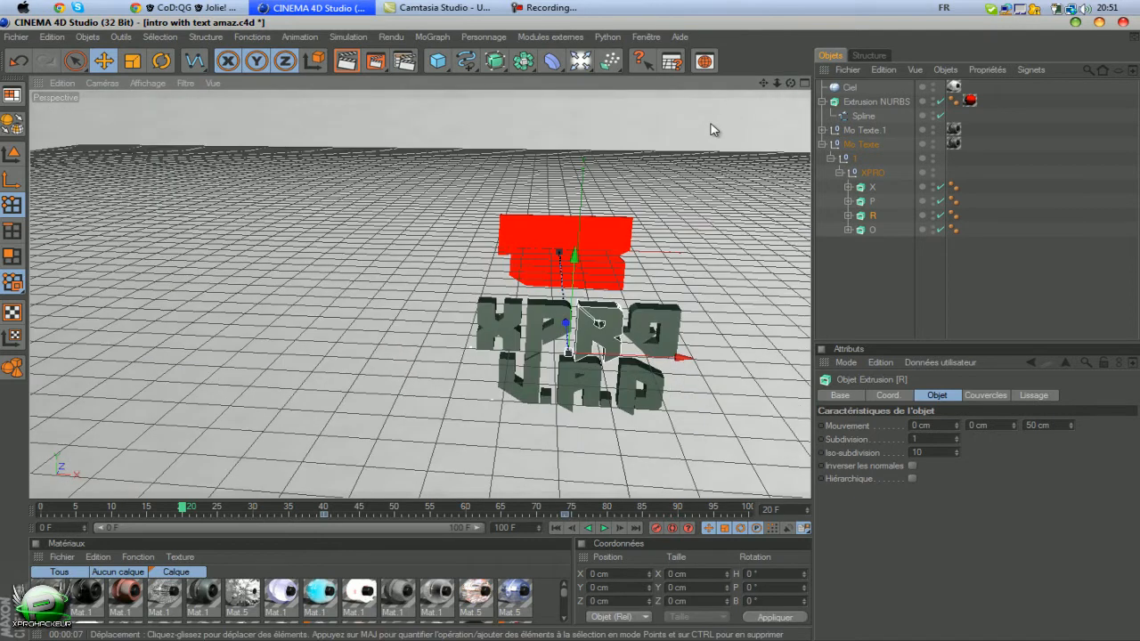
Move the red Extrusion NURBS backing forward toward the letters and record its starting keyframe at frame 0
{"action": "scroll", "coordinate": [712, 125], "scroll_direction": "up", "scroll_amount": 3}
{"action": "left_click_drag", "start_coordinate": [765, 84], "coordinate": [744, 144]}
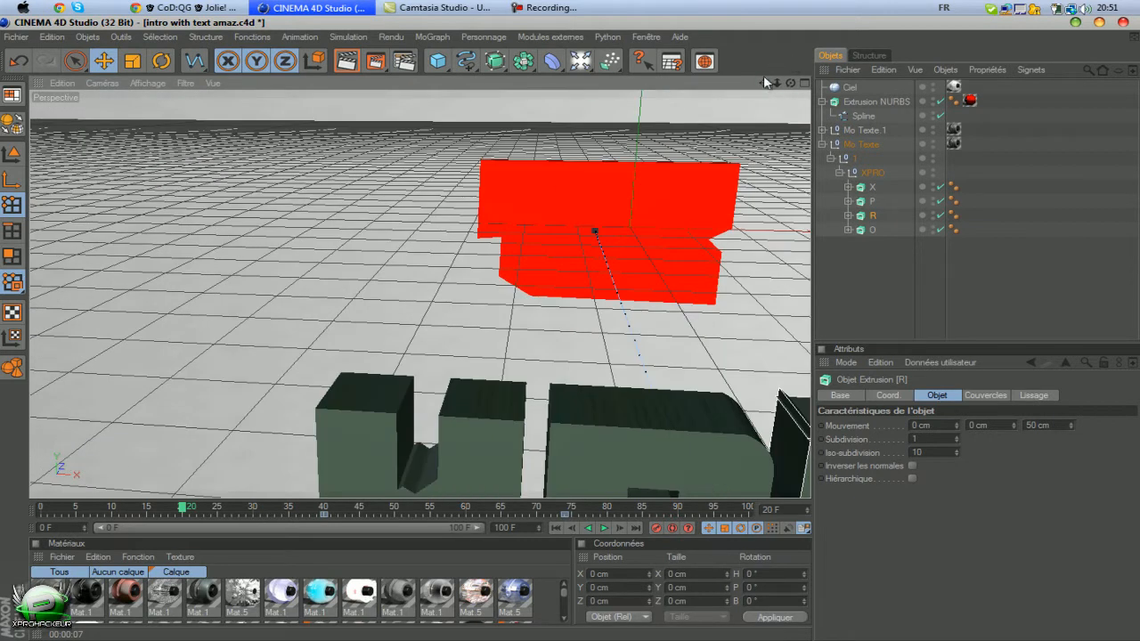
{"action": "left_click_drag", "start_coordinate": [563, 335], "coordinate": [570, 331]}
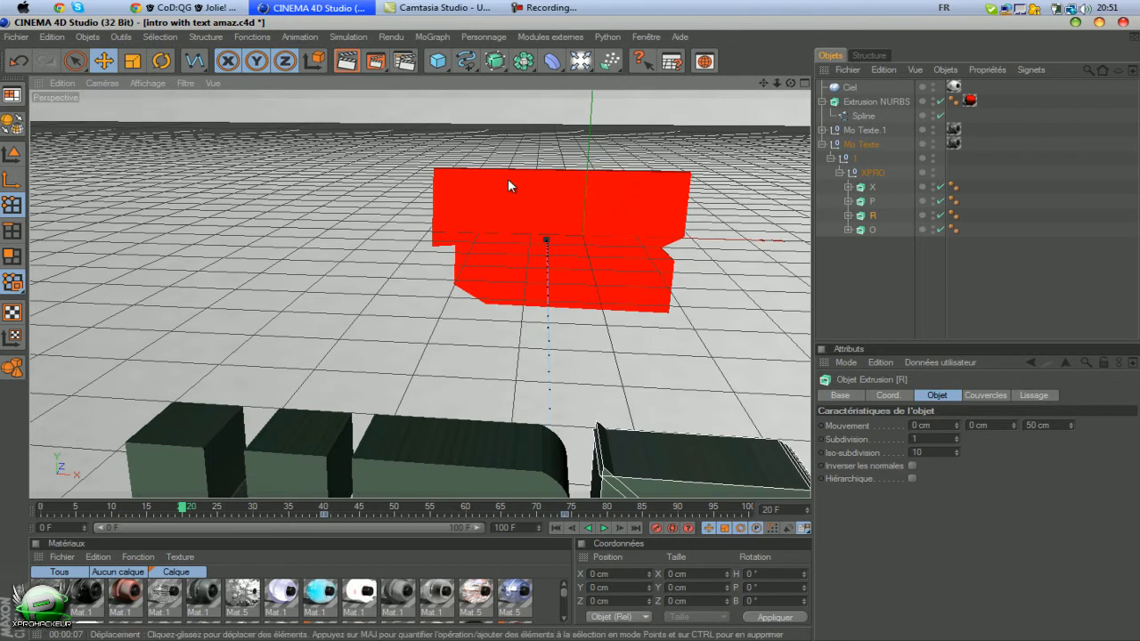
{"action": "left_click", "coordinate": [866, 112]}
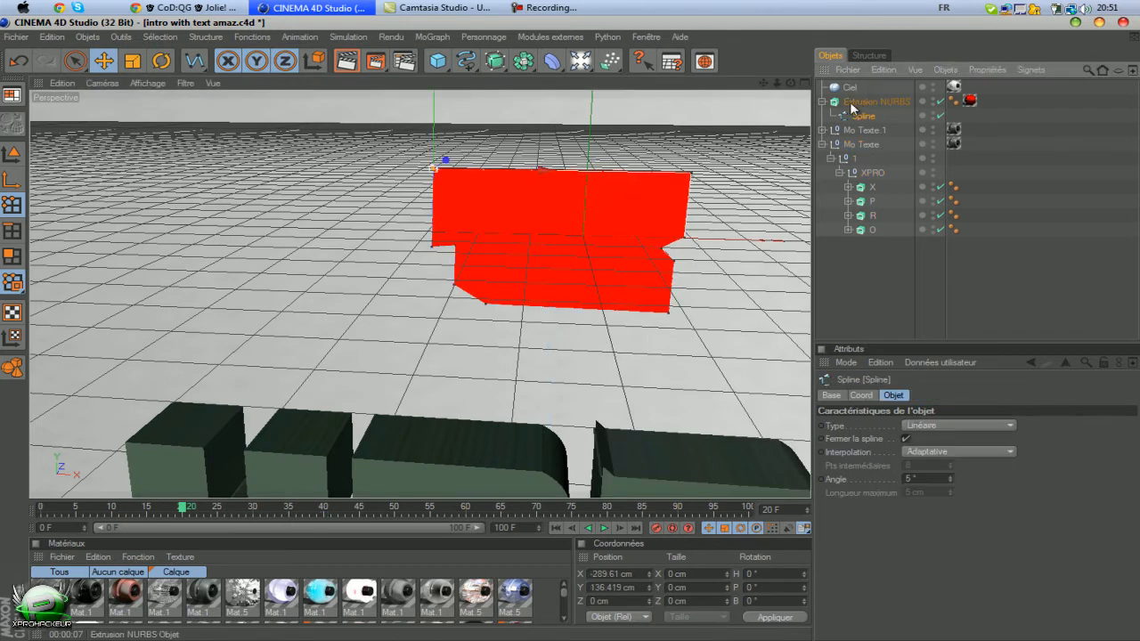
{"action": "left_click", "coordinate": [872, 102]}
{"action": "left_click_drag", "start_coordinate": [570, 216], "coordinate": [569, 329]}
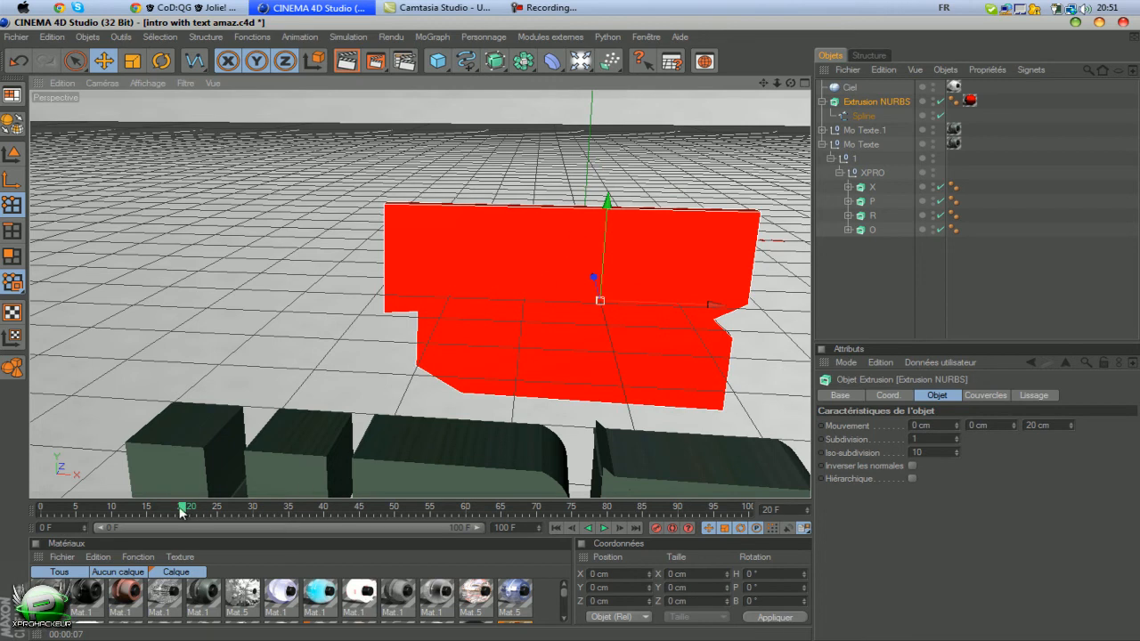
{"action": "left_click_drag", "start_coordinate": [180, 509], "coordinate": [32, 504]}
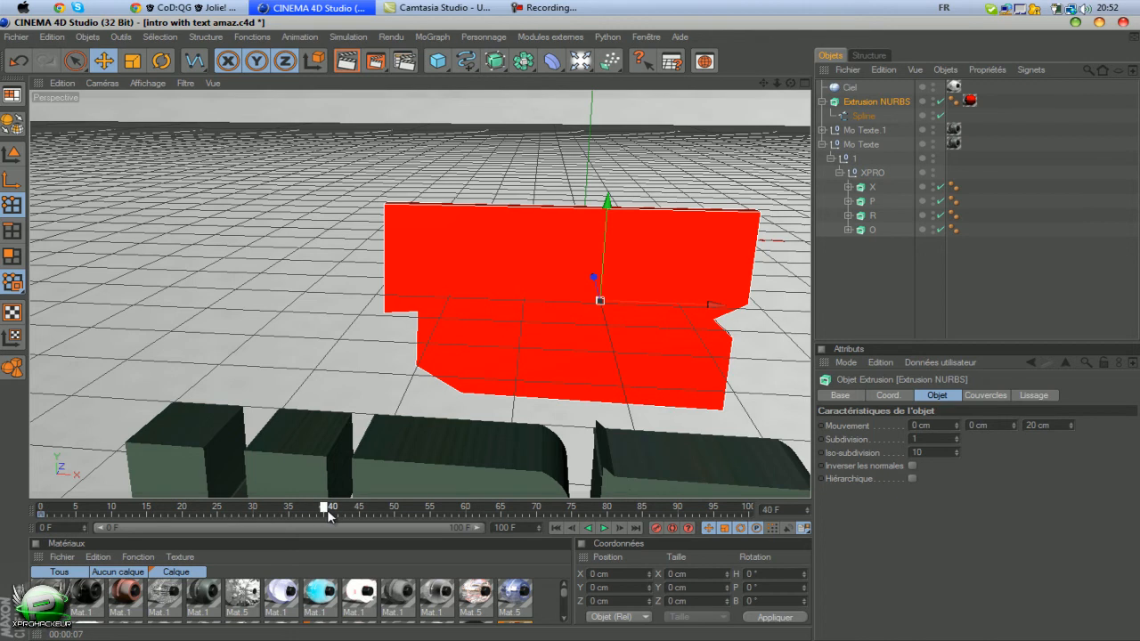
Try to move the red Extrusion NURBS backing away from the letters along its depth axis at frame 40
{"action": "left_click_drag", "start_coordinate": [598, 286], "coordinate": [571, 337]}
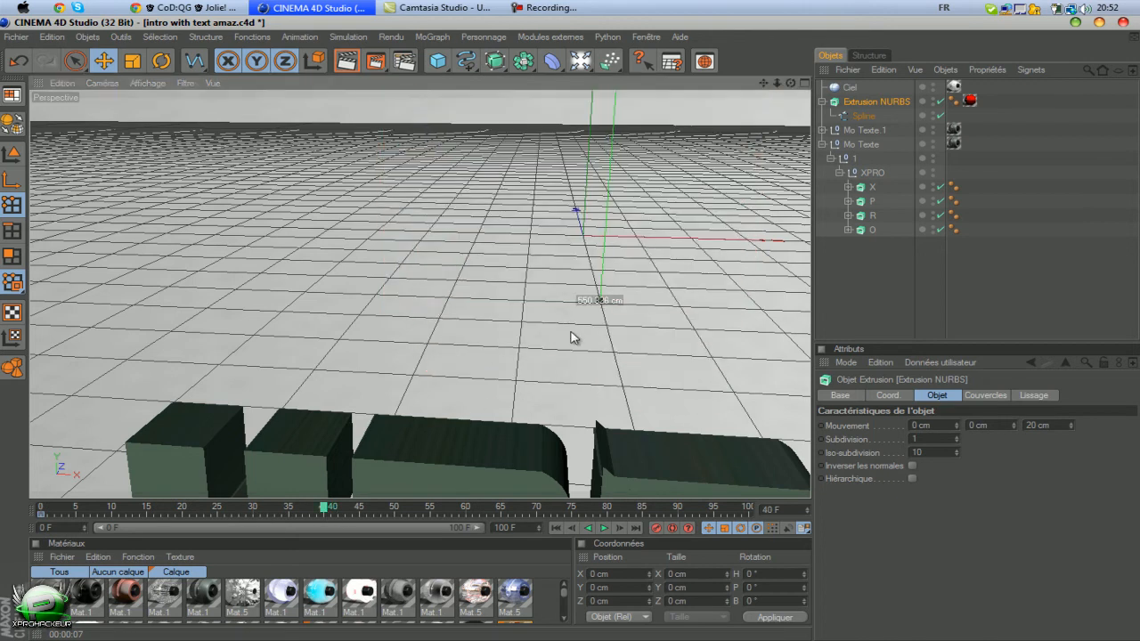
{"action": "left_click", "coordinate": [19, 63]}
{"action": "left_click_drag", "start_coordinate": [592, 270], "coordinate": [572, 334]}
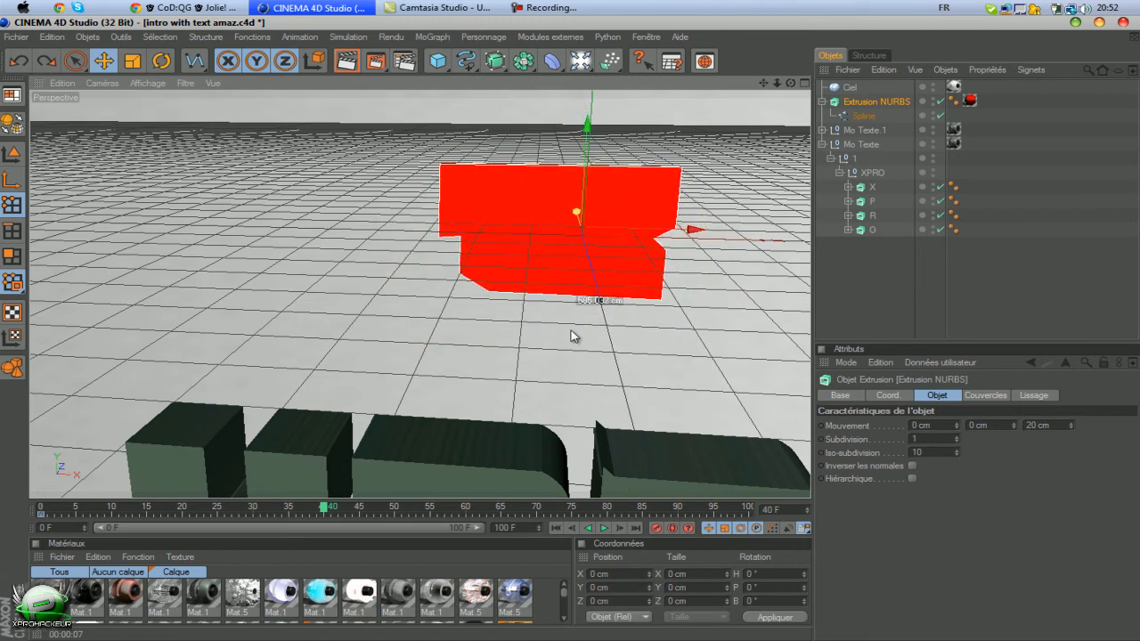
{"action": "left_click_drag", "start_coordinate": [572, 335], "coordinate": [572, 335]}
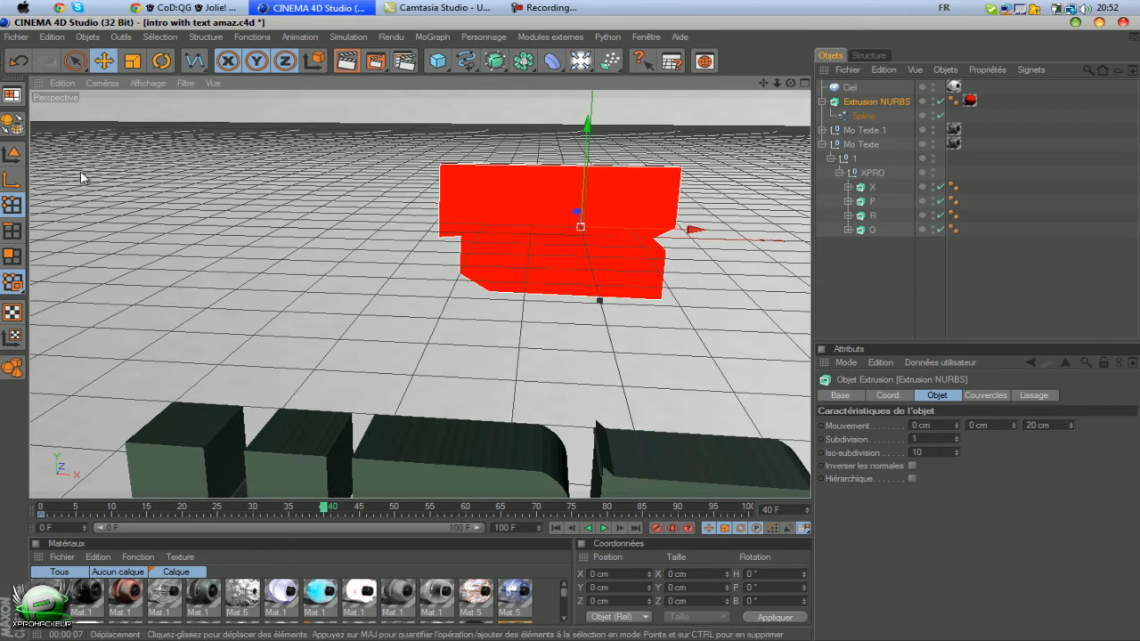
Try to spin the red backing about its vertical and horizontal axes at frame 40
{"action": "left_click", "coordinate": [159, 66]}
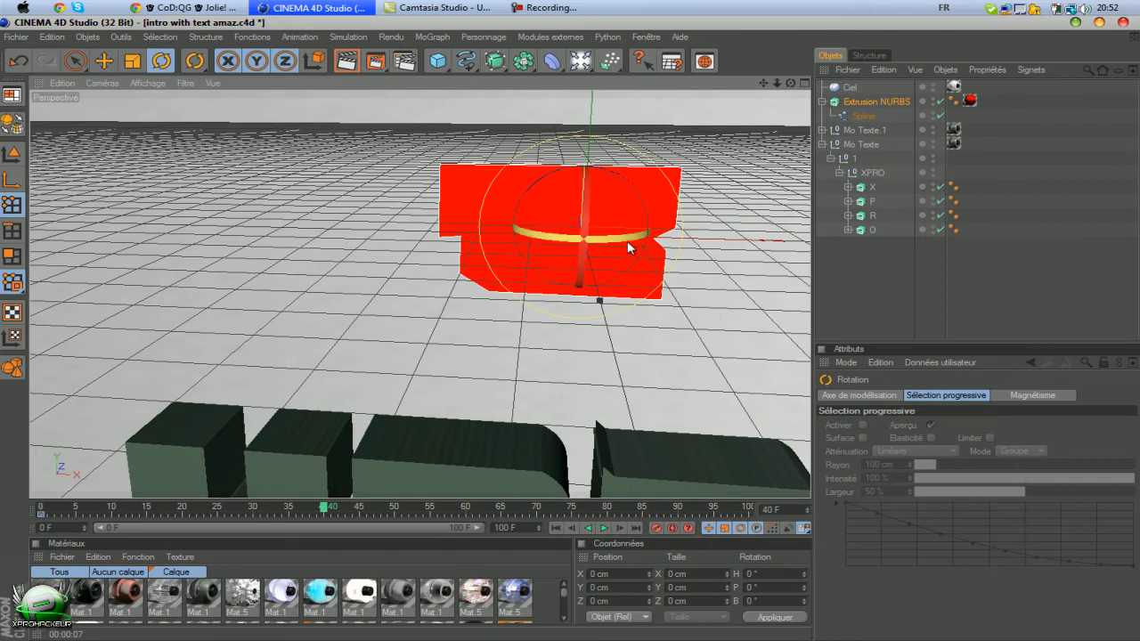
{"action": "left_click_drag", "start_coordinate": [626, 240], "coordinate": [323, 146]}
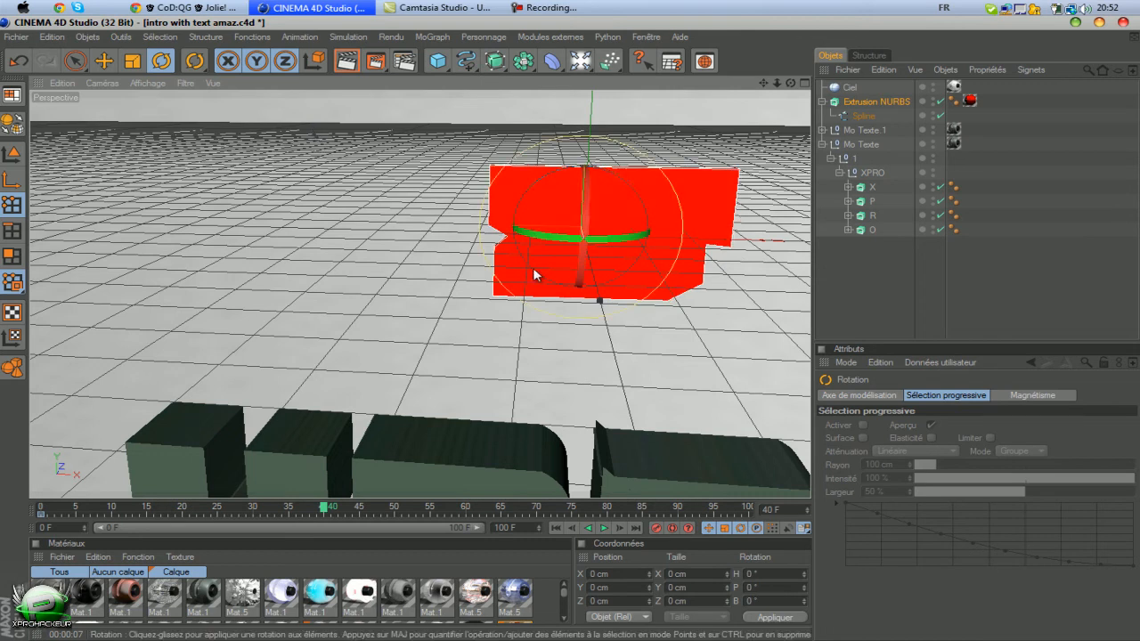
{"action": "left_click_drag", "start_coordinate": [585, 263], "coordinate": [580, 134]}
{"action": "left_click_drag", "start_coordinate": [638, 238], "coordinate": [372, 184]}
{"action": "left_click_drag", "start_coordinate": [581, 273], "coordinate": [581, 139]}
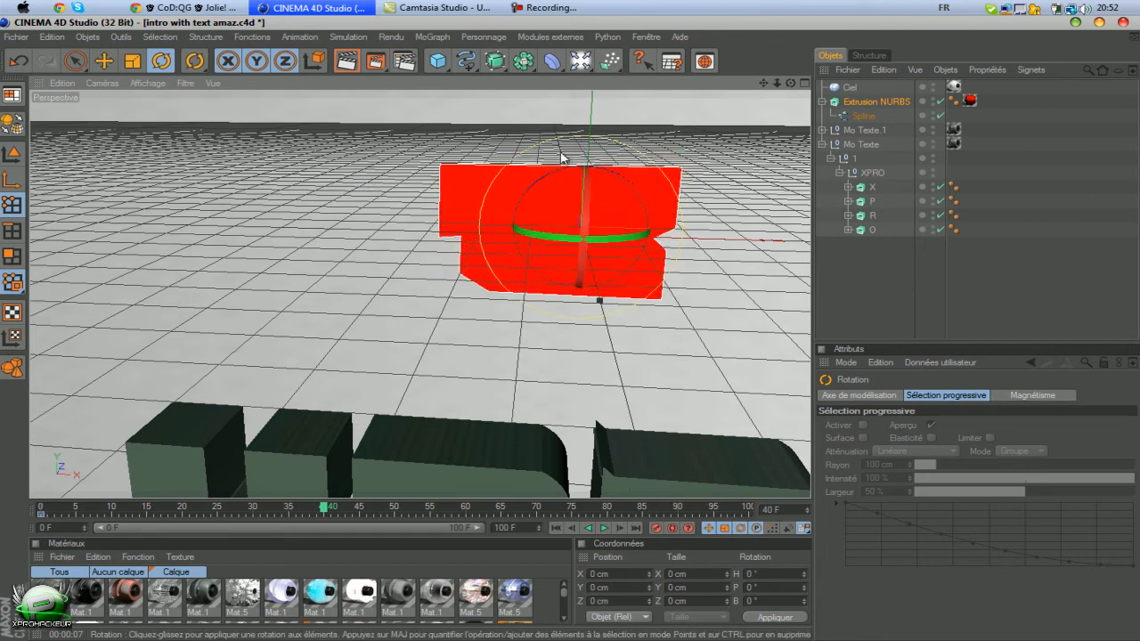
Play back the backing's animation from the first frame and delete its keyframe at frame 40
{"action": "left_click", "coordinate": [559, 527]}
{"action": "left_click", "coordinate": [603, 527]}
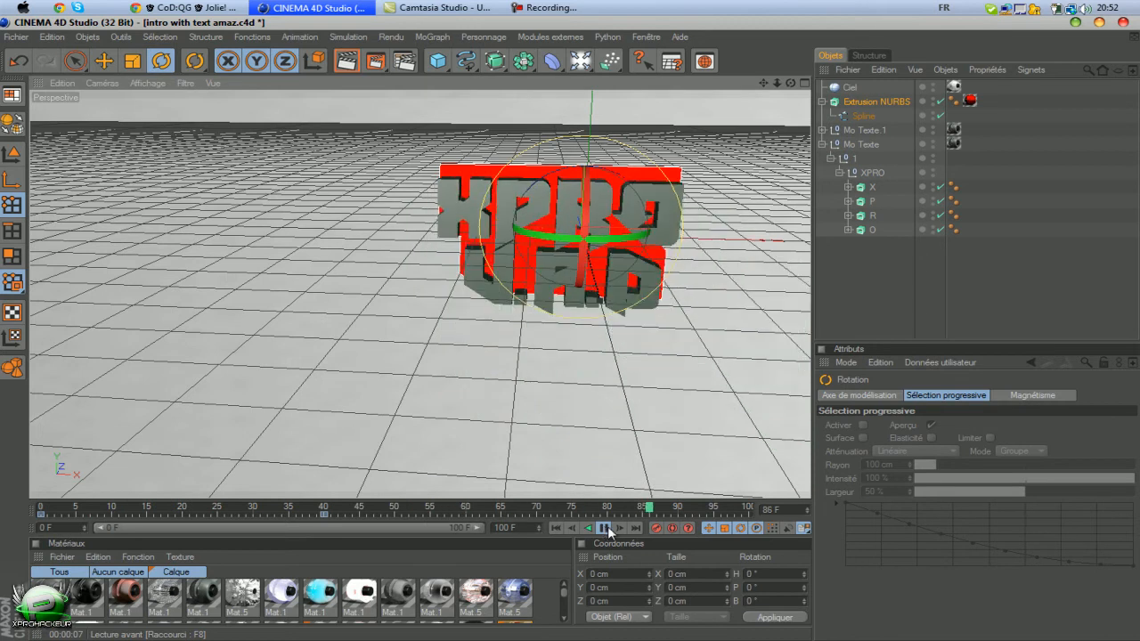
{"action": "left_click", "coordinate": [605, 528]}
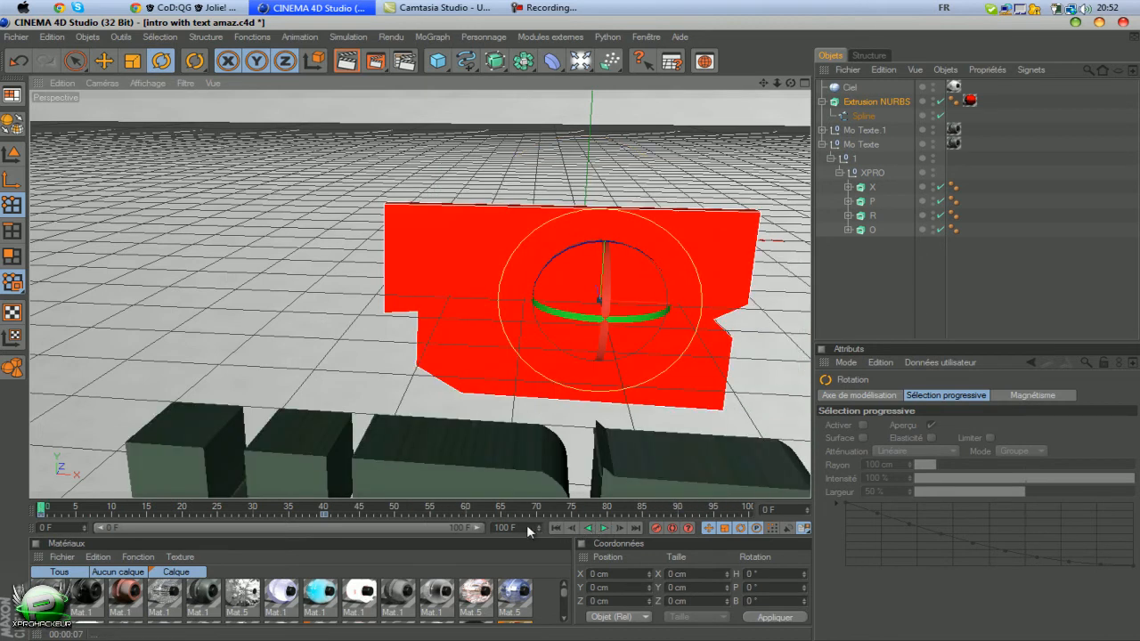
{"action": "right_click", "coordinate": [326, 521]}
{"action": "left_click", "coordinate": [321, 541]}
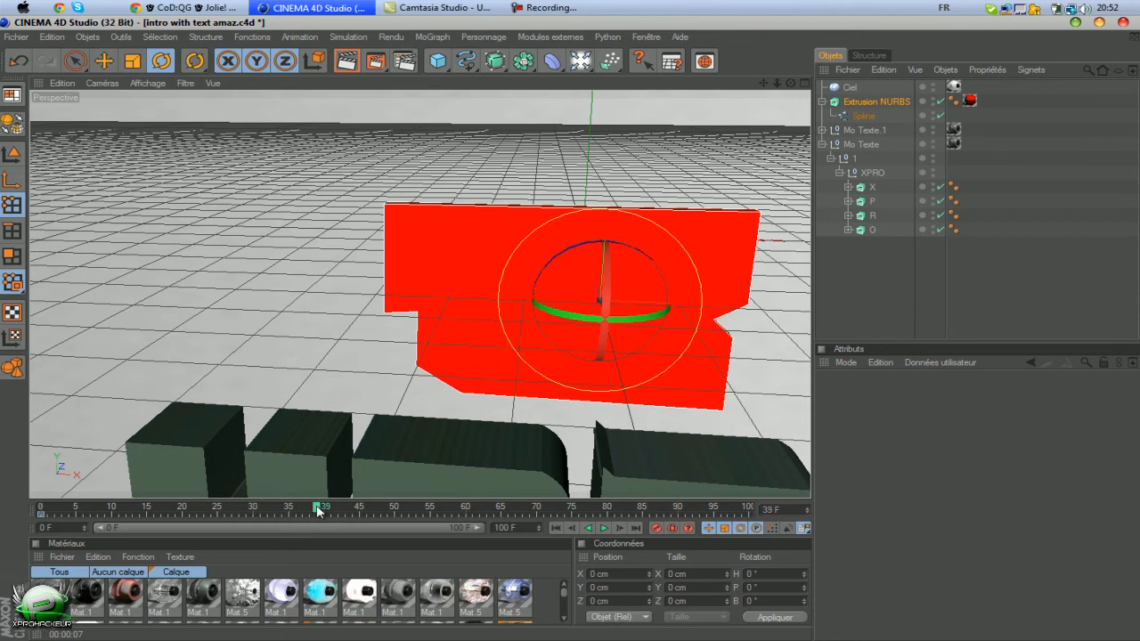
Move the red backing away from the letters along its depth axis at frame 40
{"action": "left_click", "coordinate": [103, 61]}
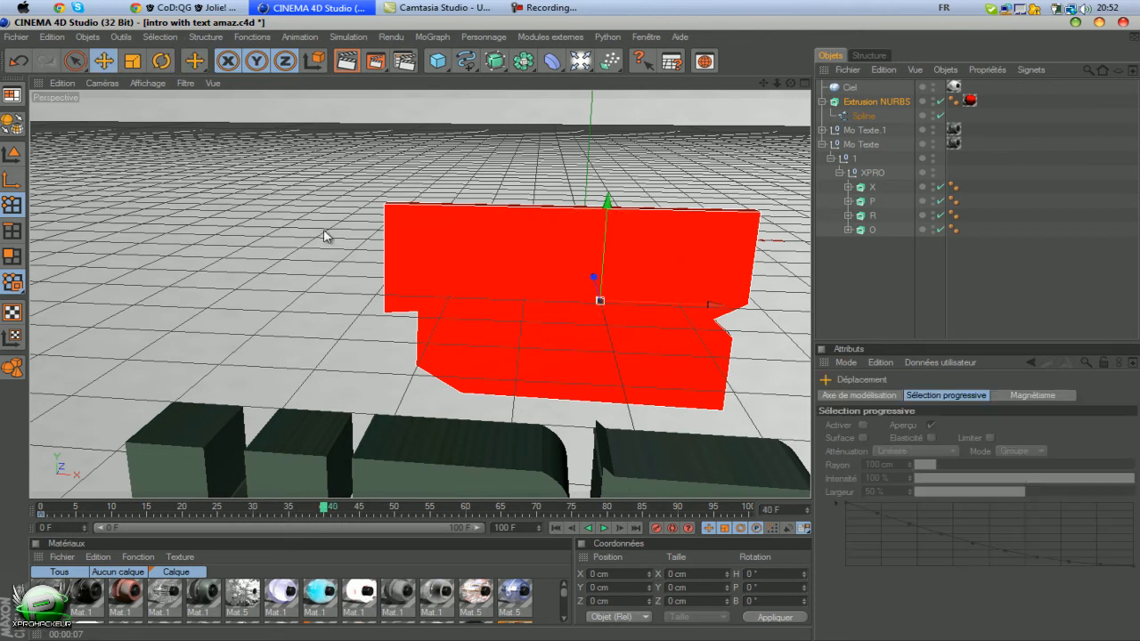
{"action": "left_click_drag", "start_coordinate": [585, 280], "coordinate": [573, 338]}
{"action": "left_click_drag", "start_coordinate": [597, 292], "coordinate": [598, 296]}
Spin the red backing about its vertical and horizontal axes until it stands upright again, and record its keyframe at frame 40
{"action": "left_click", "coordinate": [161, 63]}
{"action": "left_click_drag", "start_coordinate": [613, 240], "coordinate": [373, 136]}
{"action": "left_click_drag", "start_coordinate": [586, 190], "coordinate": [575, 332]}
{"action": "left_click_drag", "start_coordinate": [634, 236], "coordinate": [458, 199]}
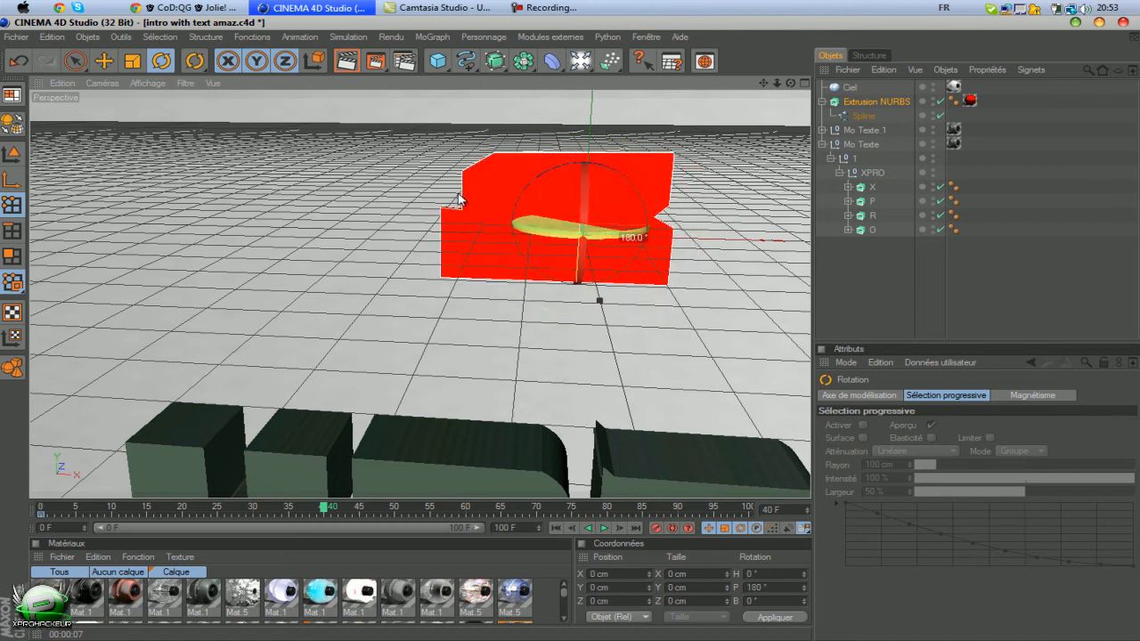
{"action": "left_click_drag", "start_coordinate": [591, 219], "coordinate": [735, 93]}
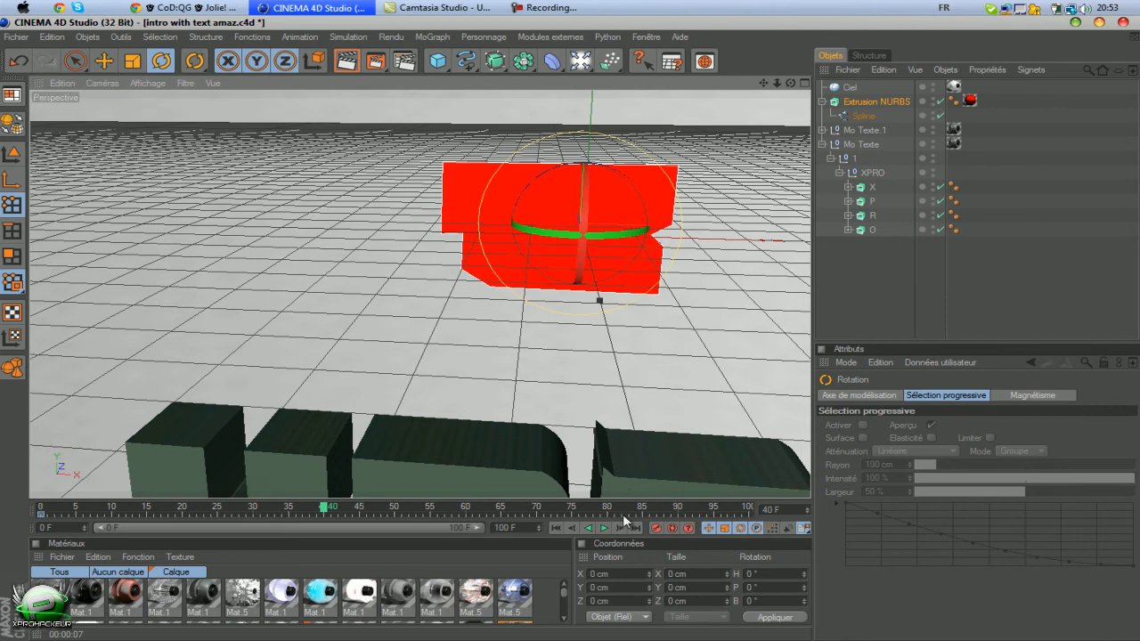
Play back the animation and examine how the letters meet the red backing from the front and side
{"action": "left_click", "coordinate": [603, 528]}
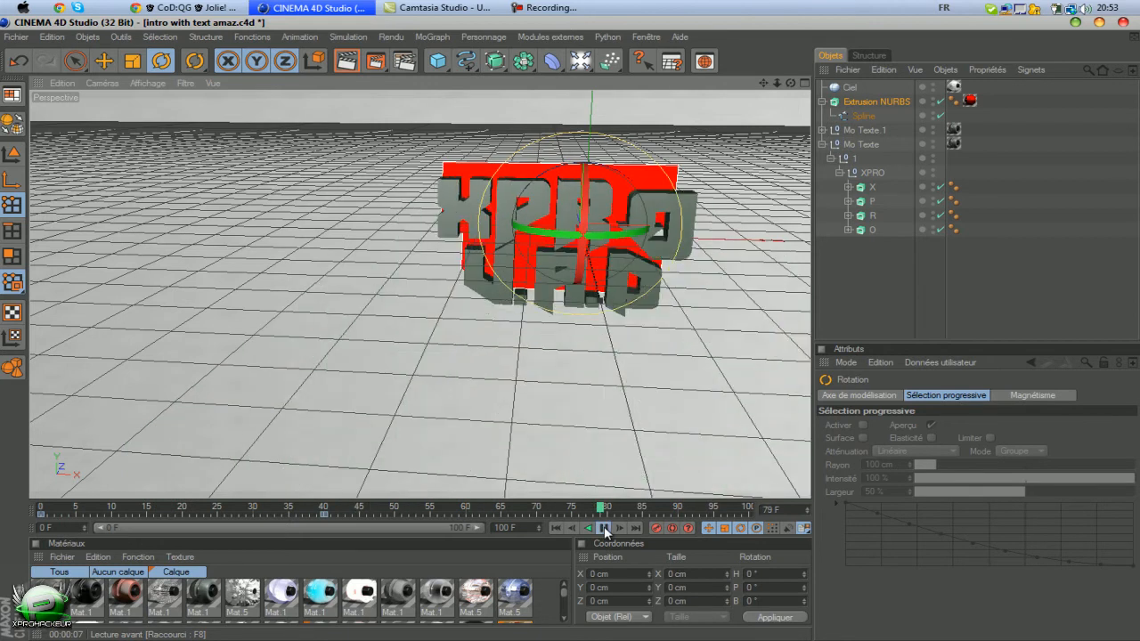
{"action": "left_click", "coordinate": [559, 526]}
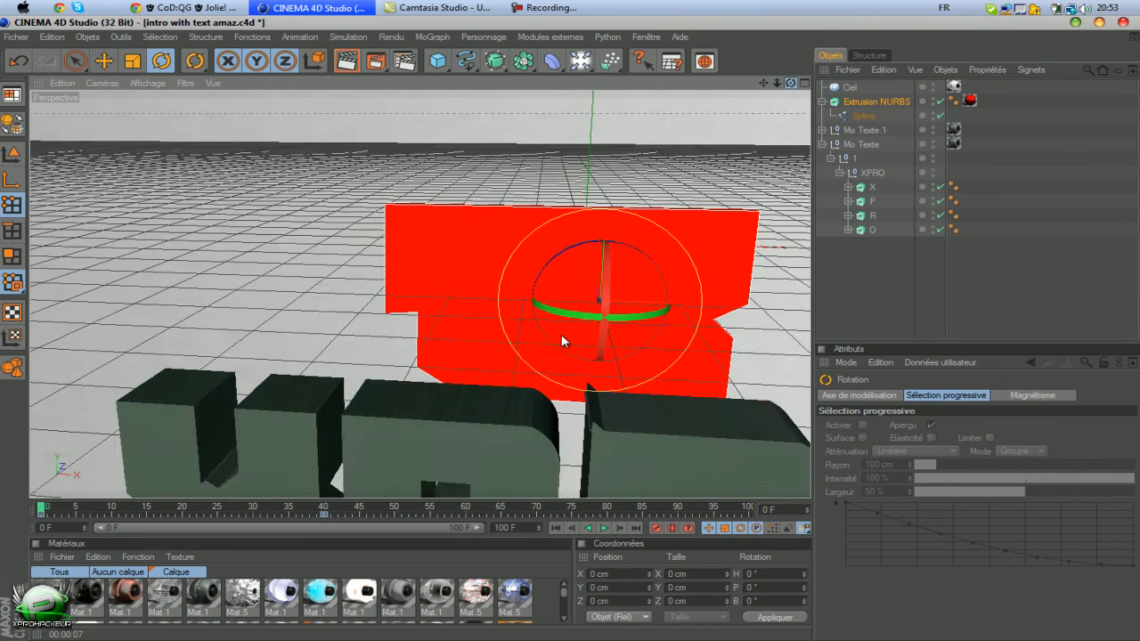
{"action": "left_click_drag", "start_coordinate": [565, 339], "coordinate": [564, 327]}
{"action": "scroll", "coordinate": [739, 147], "scroll_direction": "up", "scroll_amount": 4}
{"action": "left_click_drag", "start_coordinate": [764, 84], "coordinate": [571, 329]}
{"action": "scroll", "coordinate": [702, 212], "scroll_direction": "up", "scroll_amount": 3}
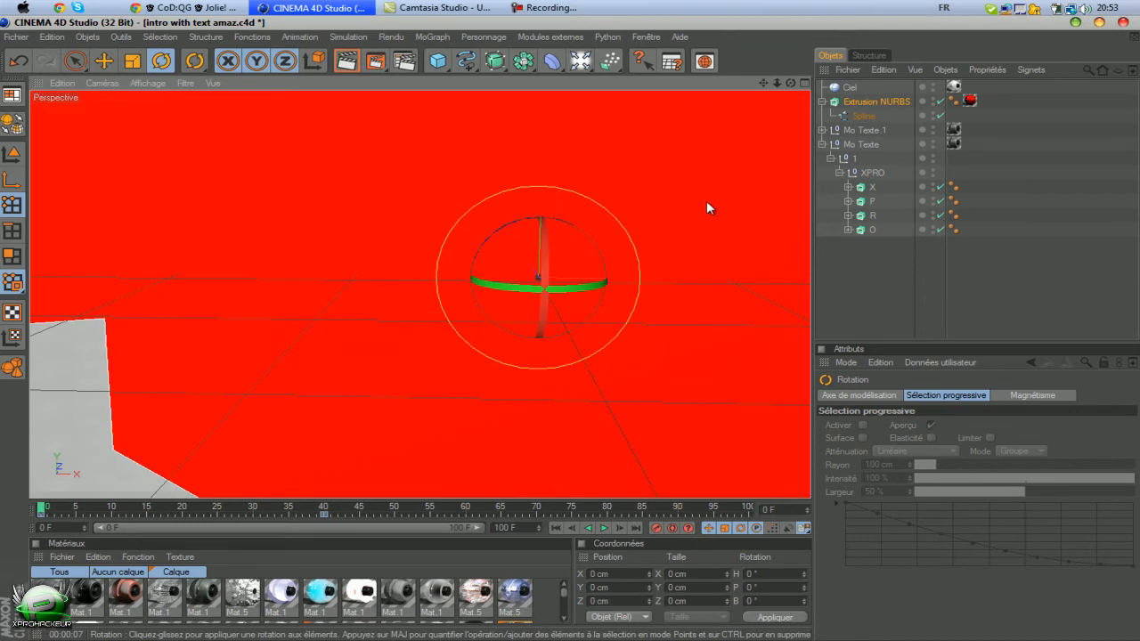
{"action": "left_click_drag", "start_coordinate": [790, 83], "coordinate": [559, 323]}
{"action": "left_click", "coordinate": [604, 528]}
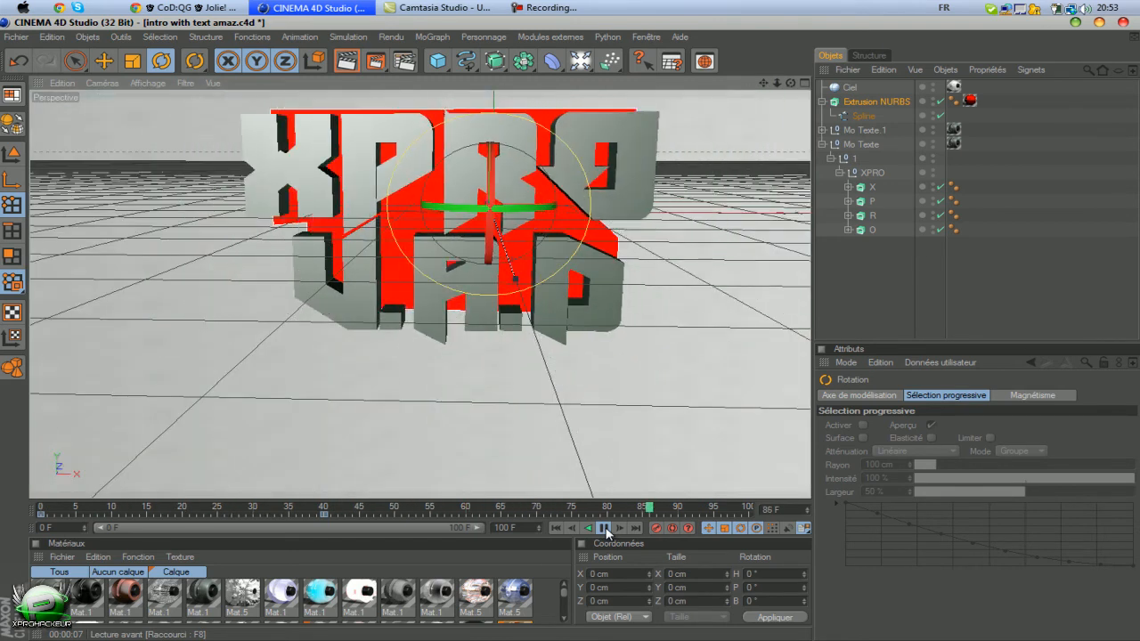
{"action": "left_click_drag", "start_coordinate": [508, 330], "coordinate": [597, 330], "text": "alt"}
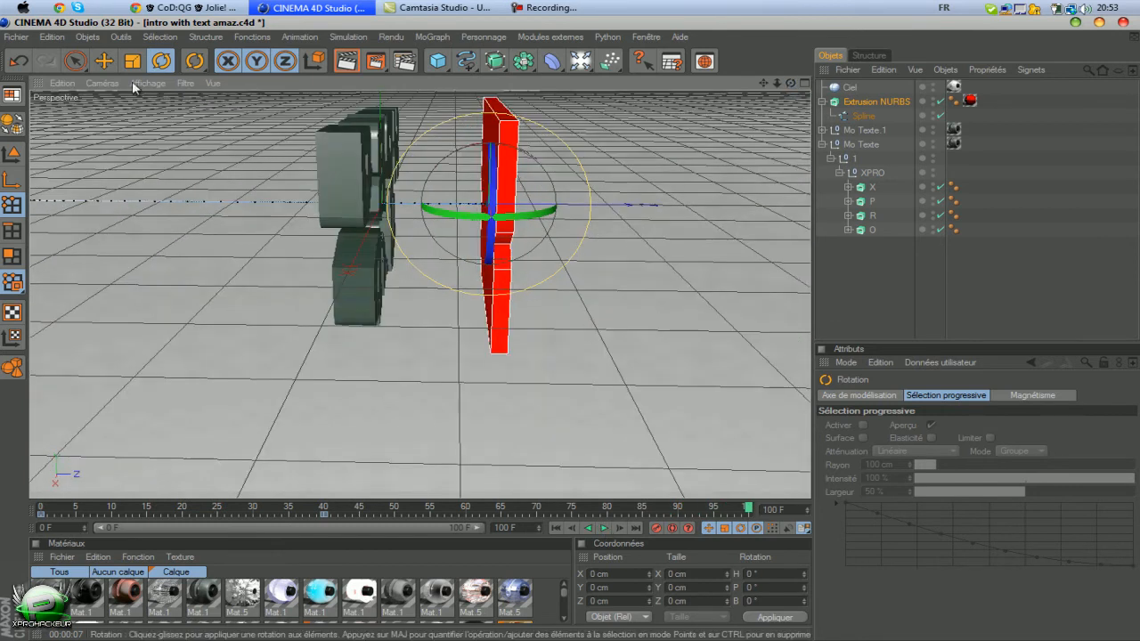
Try to move the red backing flush against the back of the letters at frame 100
{"action": "left_click", "coordinate": [103, 64]}
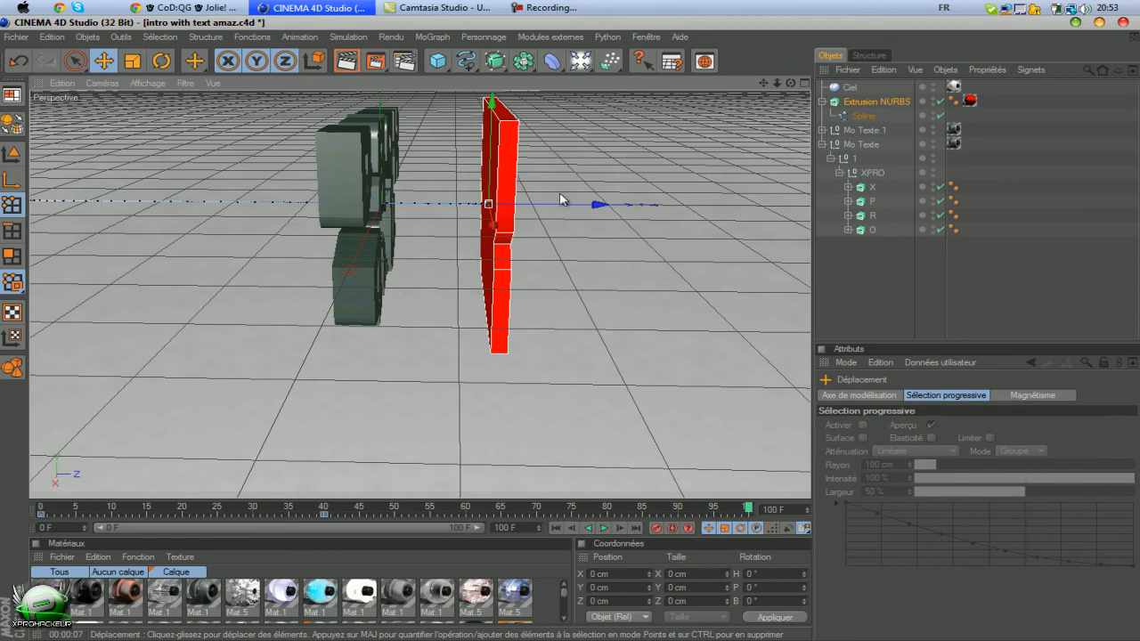
{"action": "left_click_drag", "start_coordinate": [570, 210], "coordinate": [572, 328]}
{"action": "left_click_drag", "start_coordinate": [763, 83], "coordinate": [572, 328]}
{"action": "left_click_drag", "start_coordinate": [568, 204], "coordinate": [571, 329]}
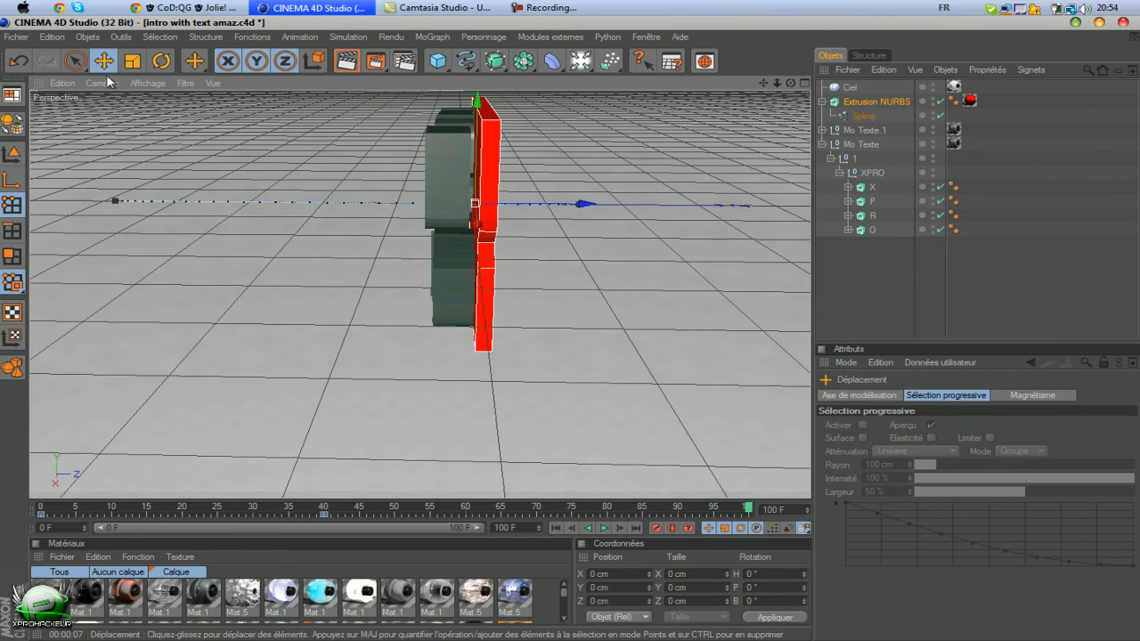
{"action": "left_click", "coordinate": [22, 62]}
{"action": "left_click_drag", "start_coordinate": [674, 214], "coordinate": [570, 334]}
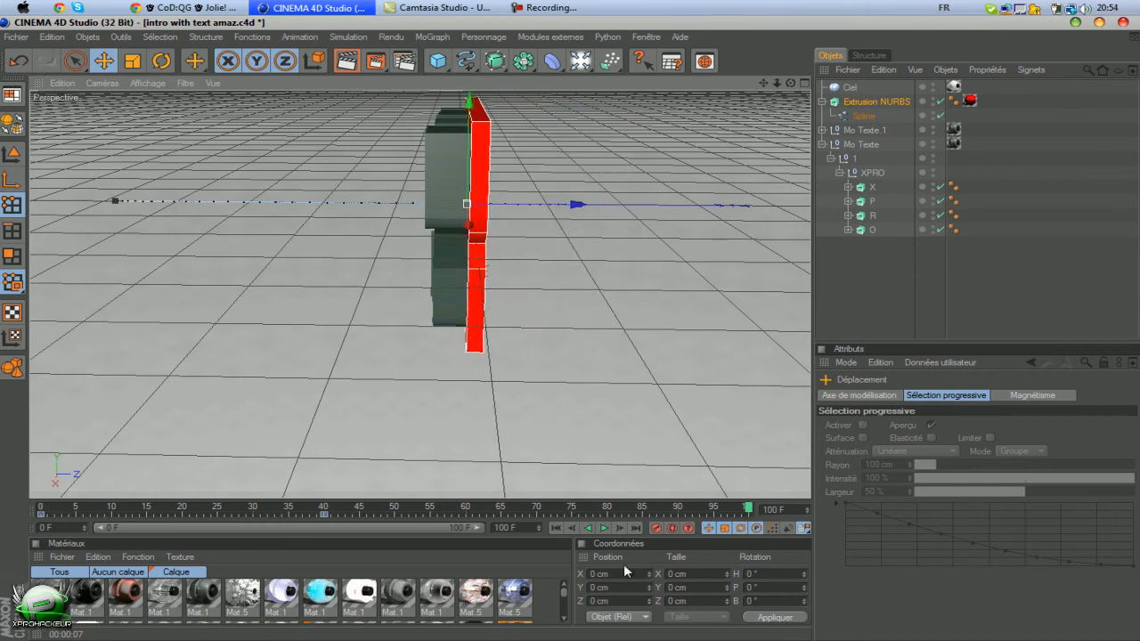
{"action": "left_click_drag", "start_coordinate": [748, 509], "coordinate": [339, 504]}
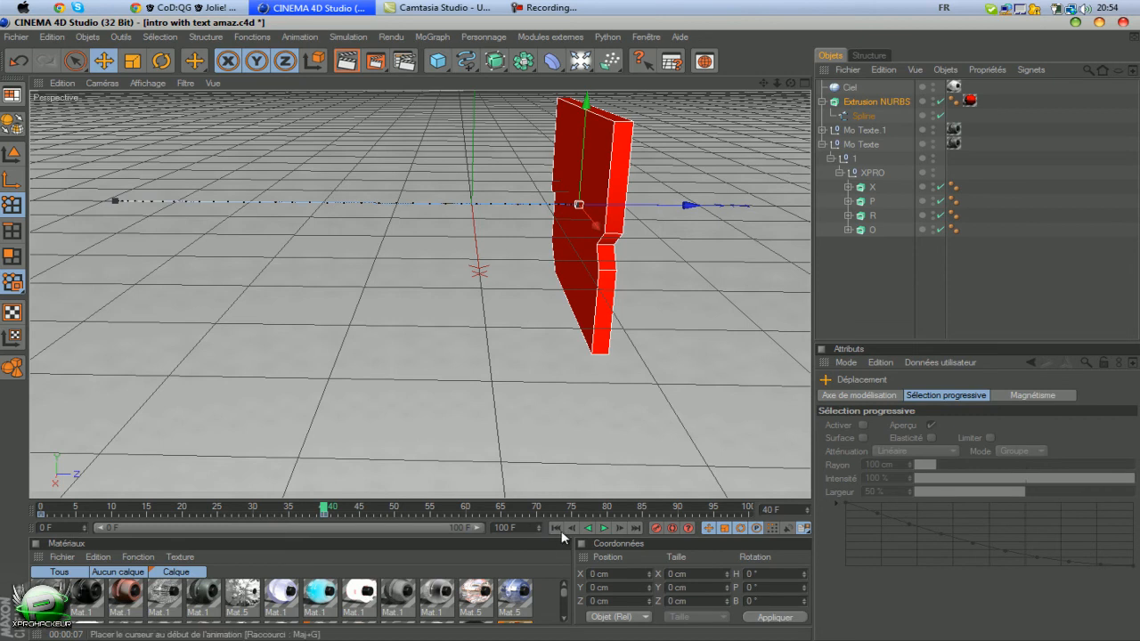
Try to align the red backing with the back of the letters at frame 94
{"action": "left_click", "coordinate": [604, 529]}
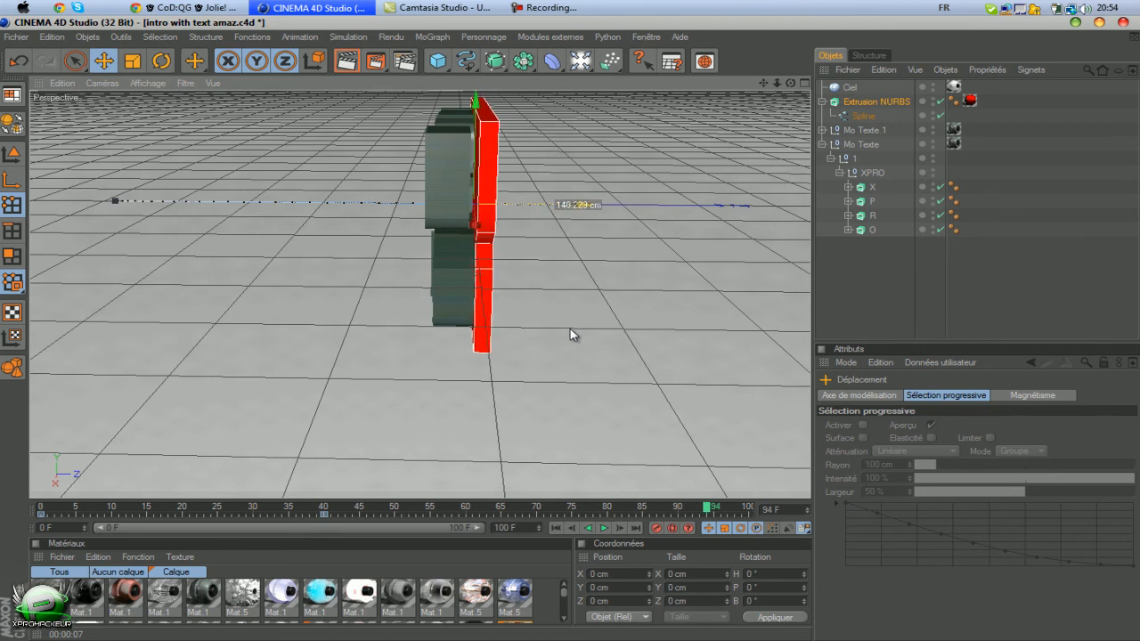
{"action": "left_click_drag", "start_coordinate": [569, 329], "coordinate": [569, 328]}
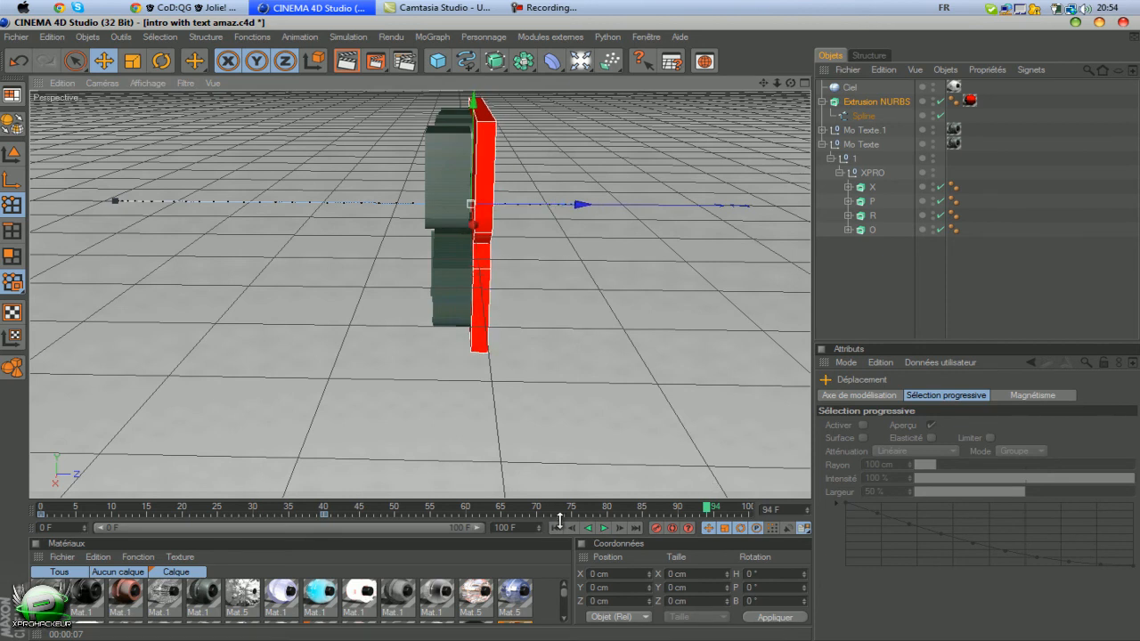
{"action": "left_click_drag", "start_coordinate": [705, 506], "coordinate": [324, 508]}
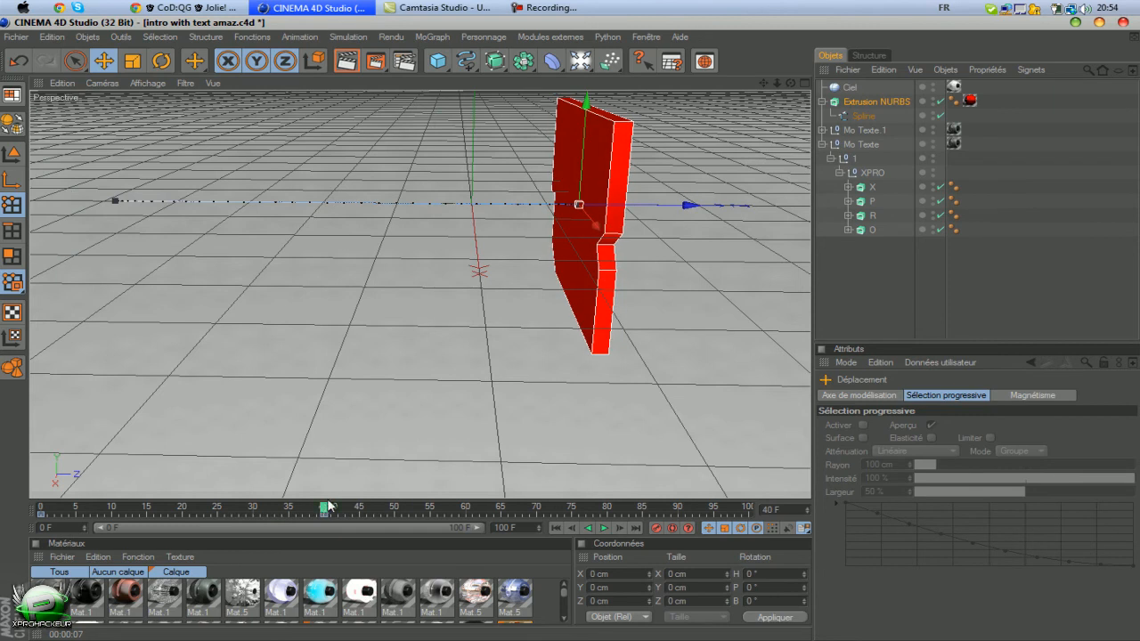
Move the red backing flush with the letters' landing position at frame 40 and record the corrected keyframe, checking the fit by playback
{"action": "left_click_drag", "start_coordinate": [687, 206], "coordinate": [568, 330]}
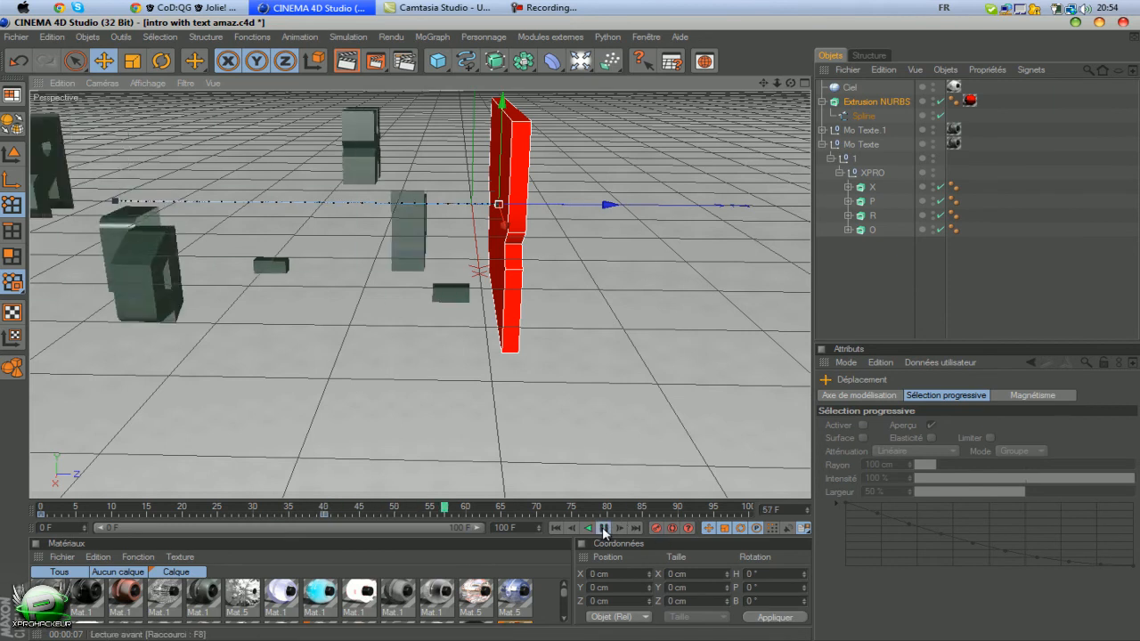
{"action": "left_click_drag", "start_coordinate": [630, 509], "coordinate": [336, 509]}
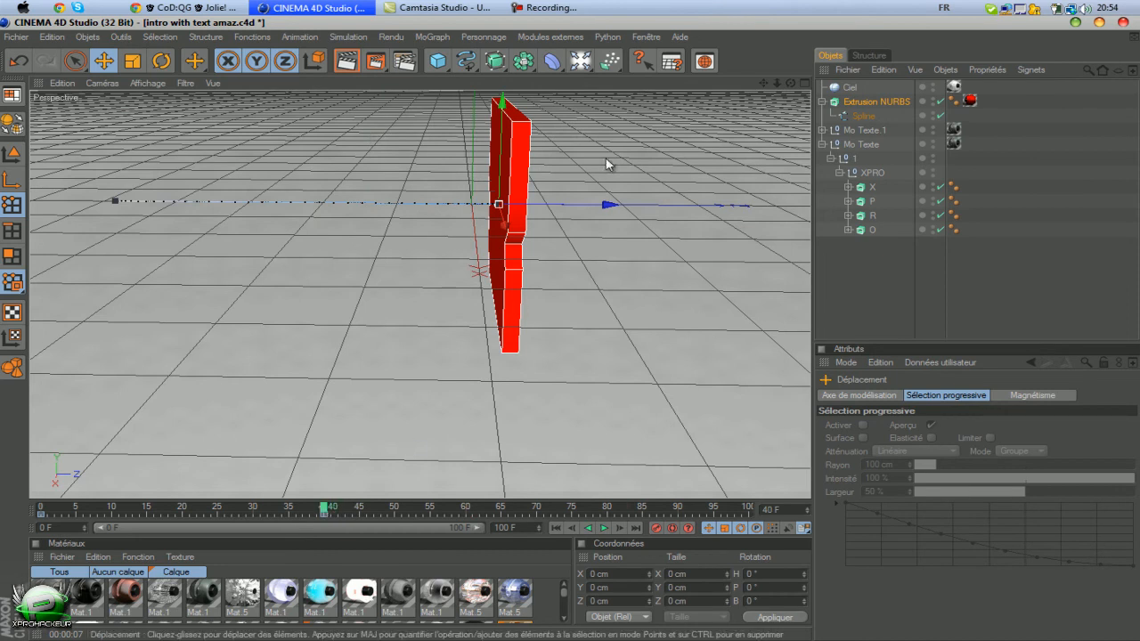
{"action": "left_click_drag", "start_coordinate": [609, 204], "coordinate": [570, 334]}
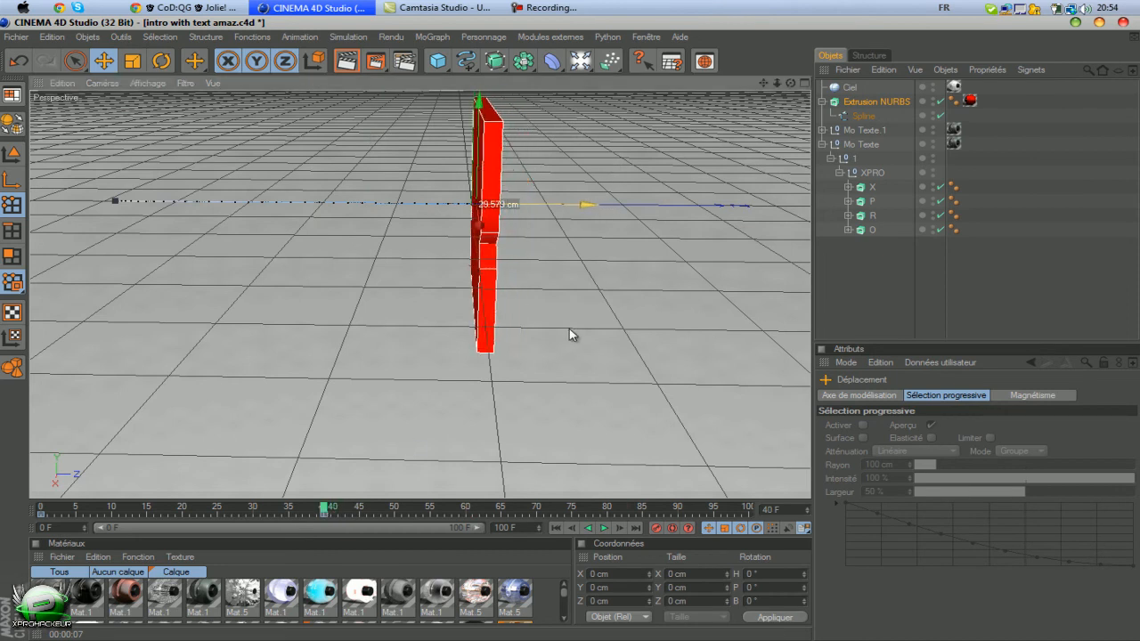
{"action": "left_click", "coordinate": [605, 528]}
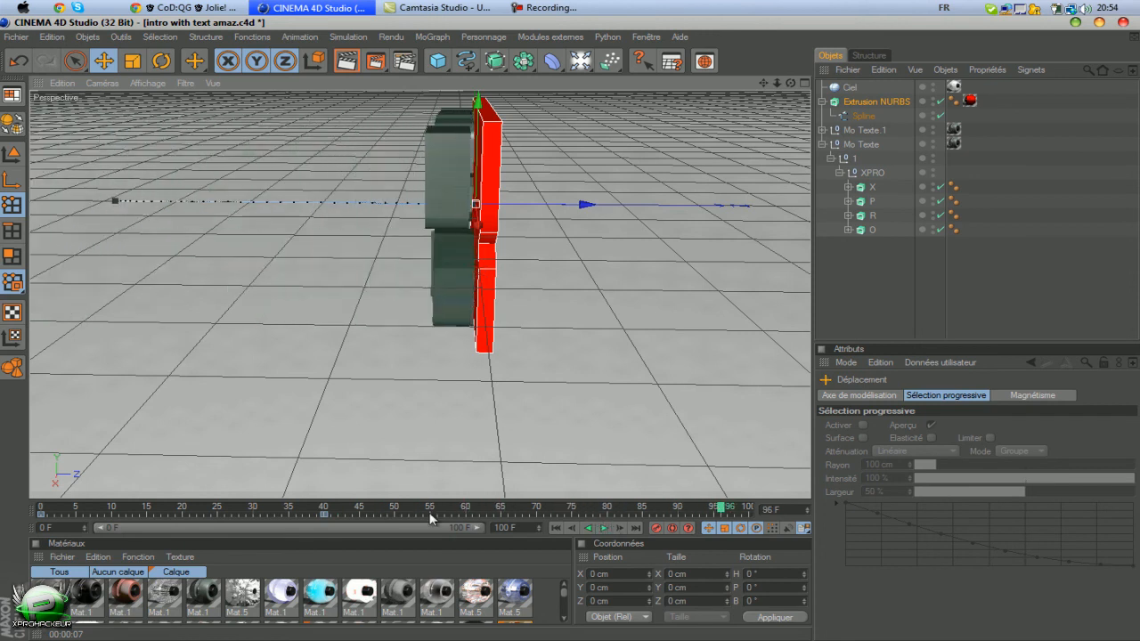
{"action": "left_click_drag", "start_coordinate": [723, 515], "coordinate": [323, 510]}
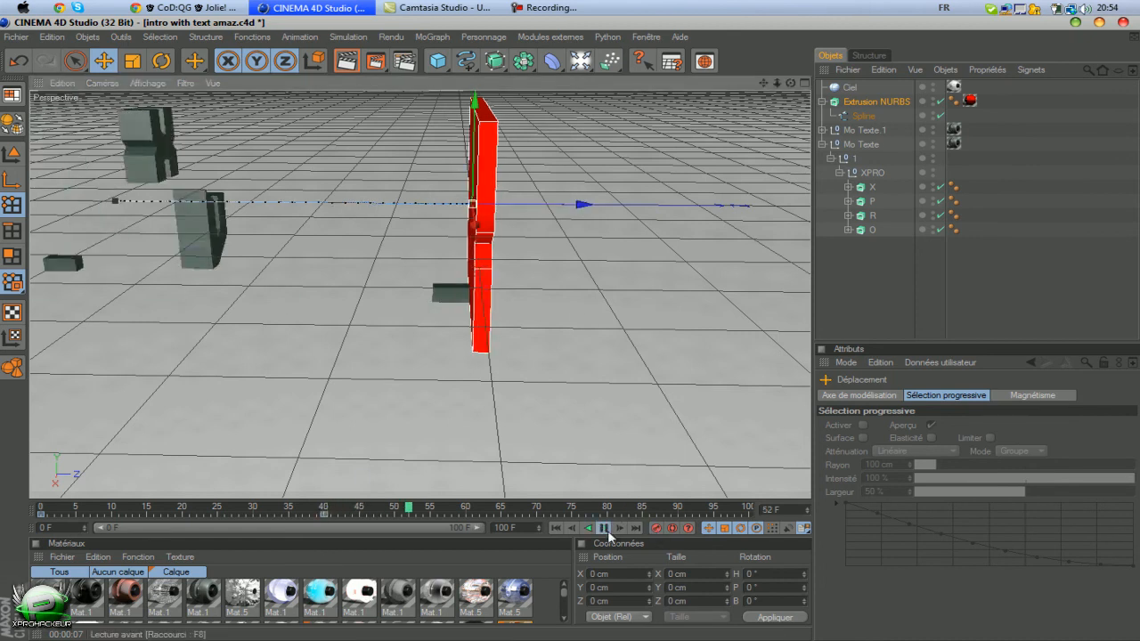
Stop the playback at frame 87 and examine the letters on the red backing from an angle and from the front
{"action": "left_click", "coordinate": [605, 528]}
{"action": "left_click_drag", "start_coordinate": [791, 84], "coordinate": [614, 333]}
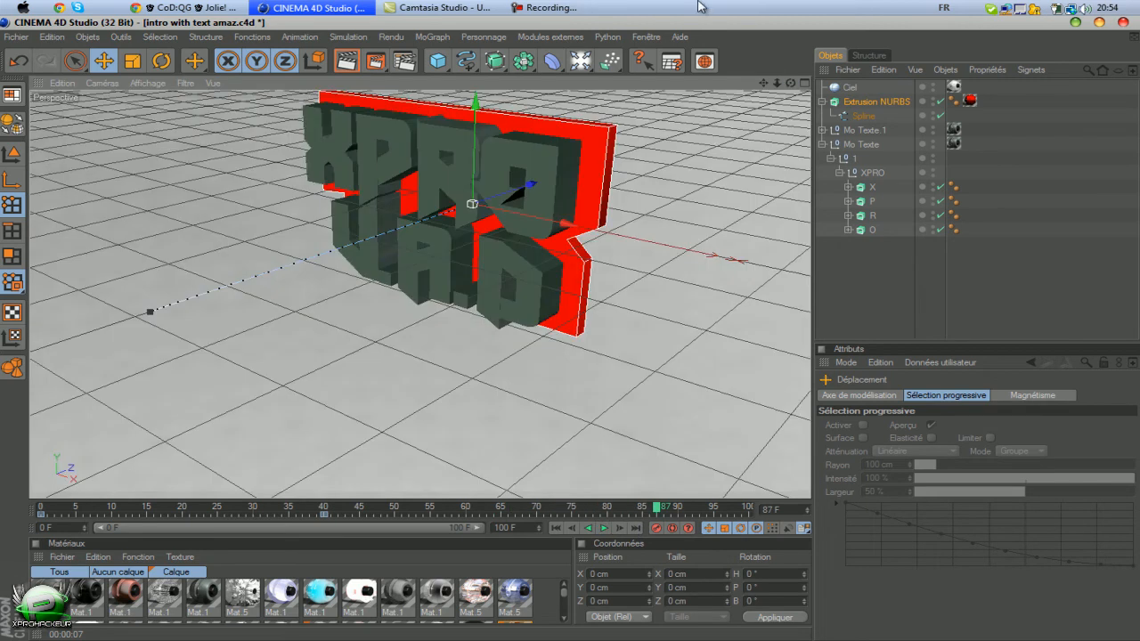
{"action": "left_click", "coordinate": [536, 7]}
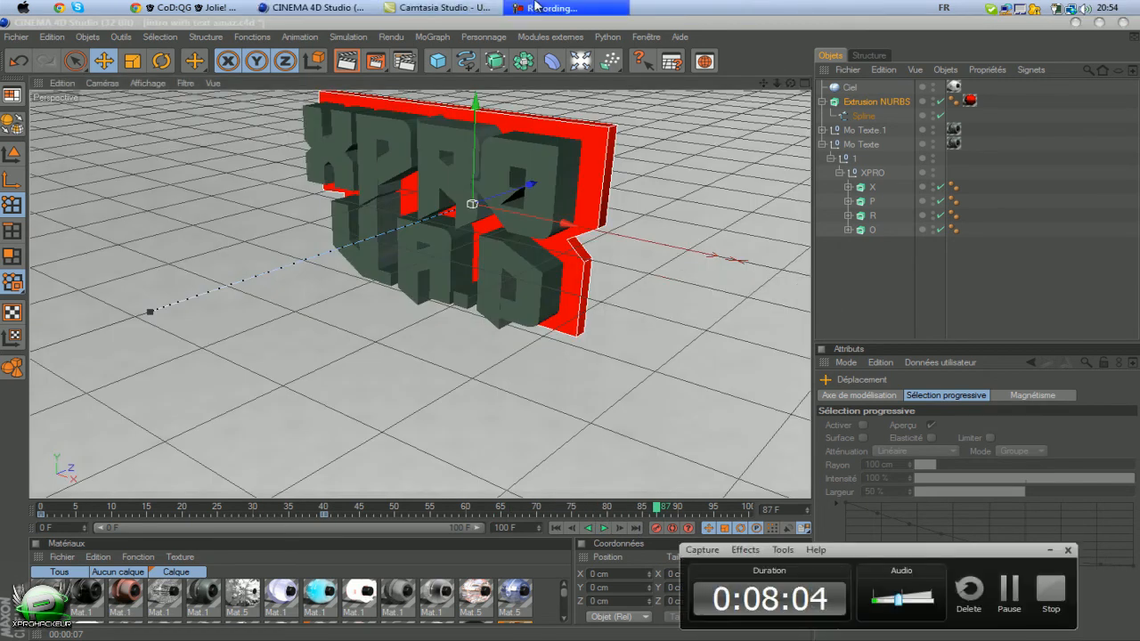
{"action": "left_click", "coordinate": [536, 8]}
{"action": "left_click_drag", "start_coordinate": [792, 84], "coordinate": [577, 327]}
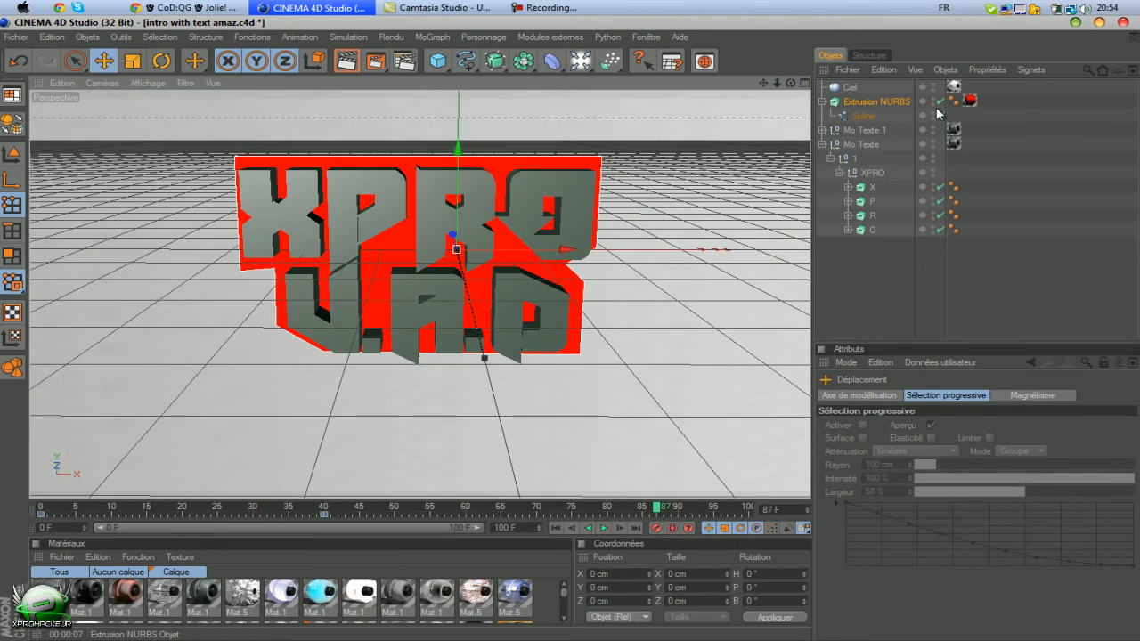
Add a Vibration tag to the red Extrusion NURBS backing
{"action": "left_click", "coordinate": [878, 101]}
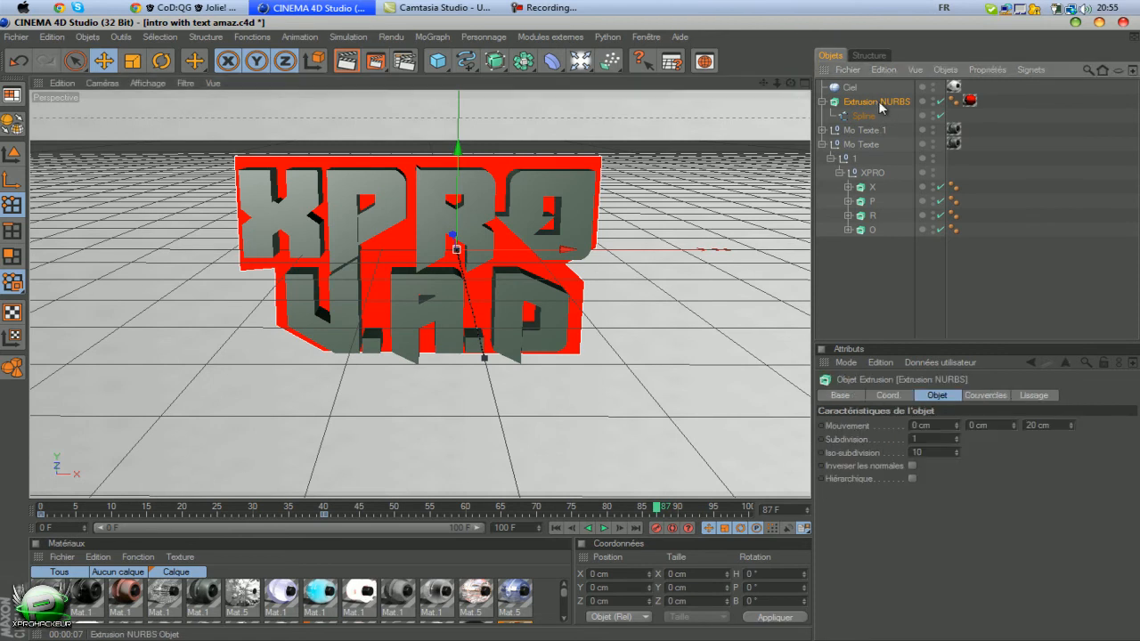
{"action": "right_click", "coordinate": [861, 98]}
{"action": "mouse_move", "coordinate": [886, 110]}
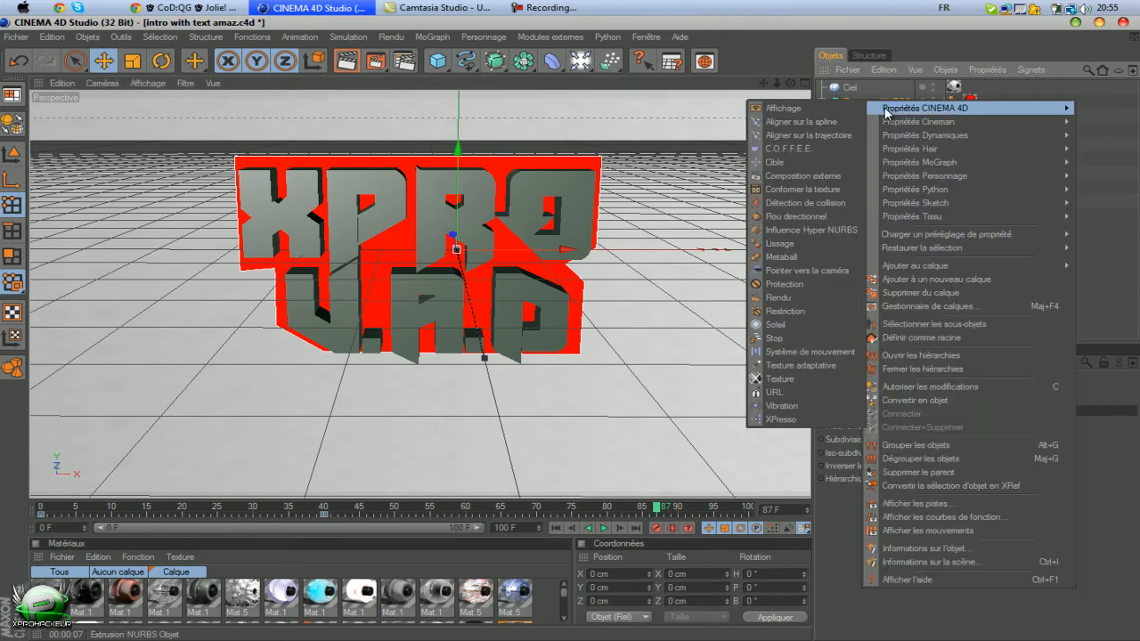
{"action": "left_click", "coordinate": [822, 405]}
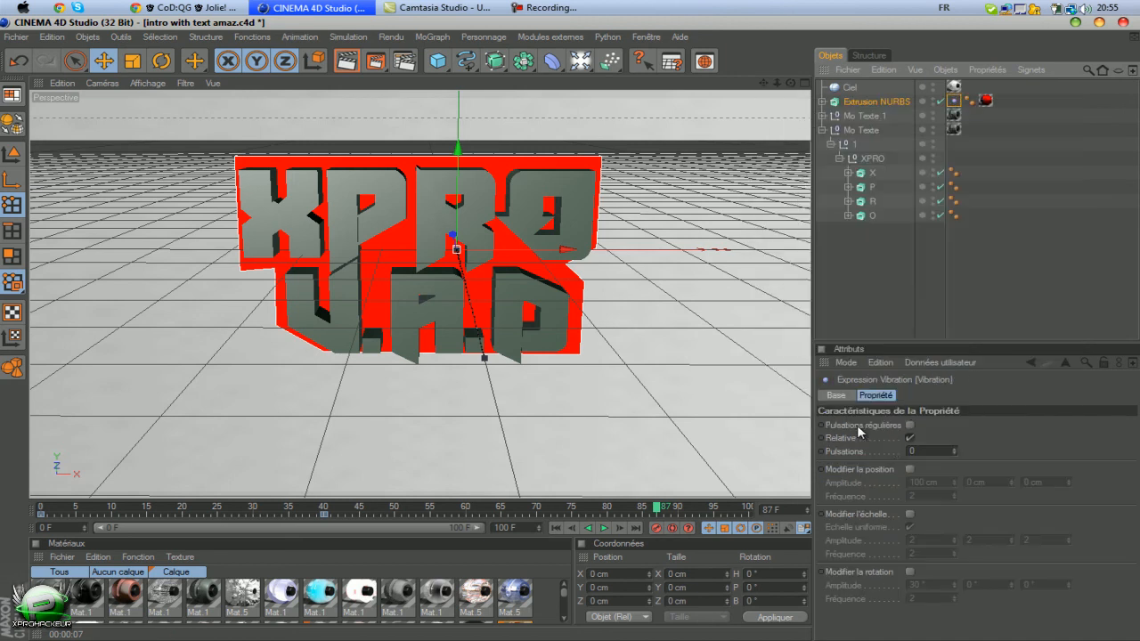
Enable position vibration on the red backing with amplitudes of 19, 4 and 2 cm, and play the animation from the start
{"action": "left_click", "coordinate": [909, 469]}
{"action": "left_click", "coordinate": [955, 484]}
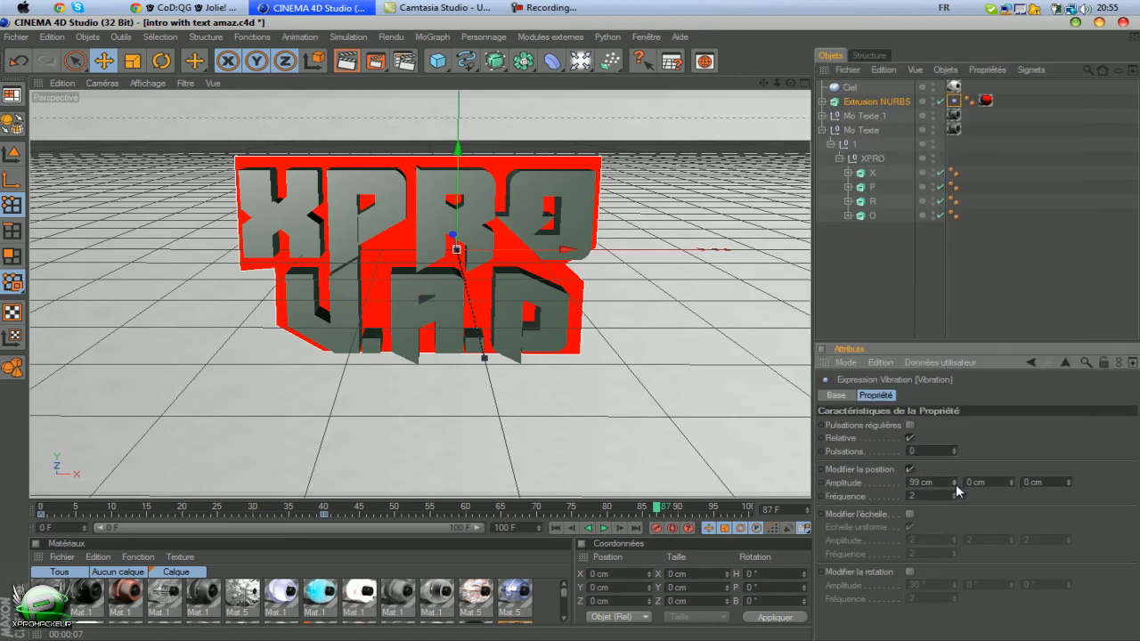
{"action": "left_click_drag", "start_coordinate": [956, 483], "coordinate": [955, 484]}
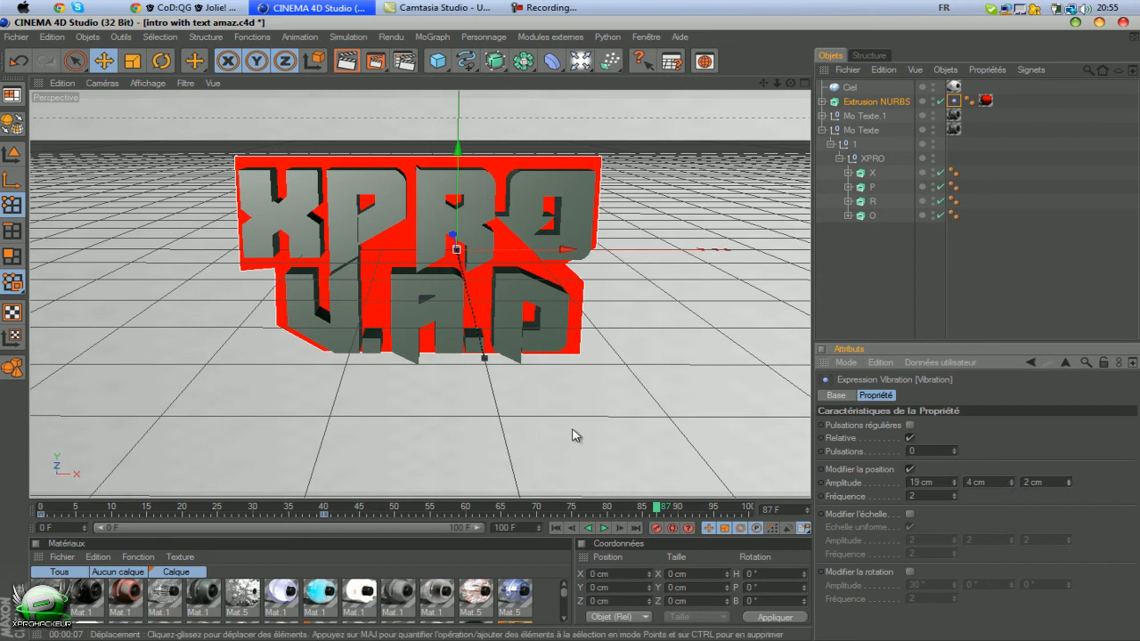
{"action": "left_click", "coordinate": [558, 527]}
{"action": "left_click", "coordinate": [604, 528]}
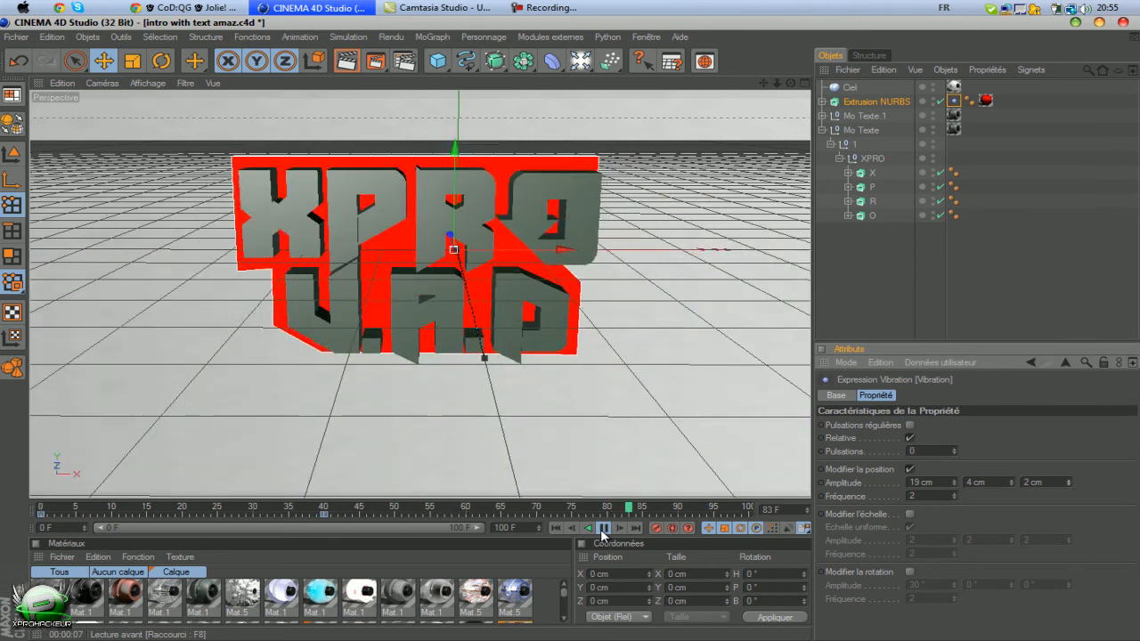
Raise the second and third position amplitudes of the backing's vibration to 6 cm each while the animation plays
{"action": "left_click", "coordinate": [1009, 480]}
{"action": "left_click", "coordinate": [1010, 480]}
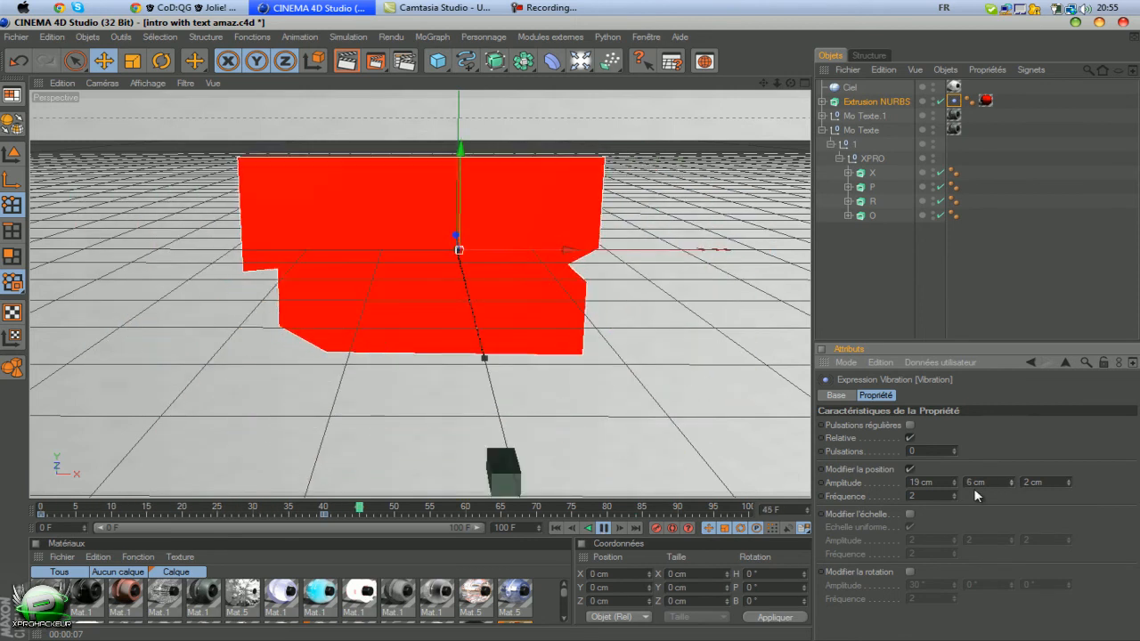
{"action": "left_click", "coordinate": [1068, 480]}
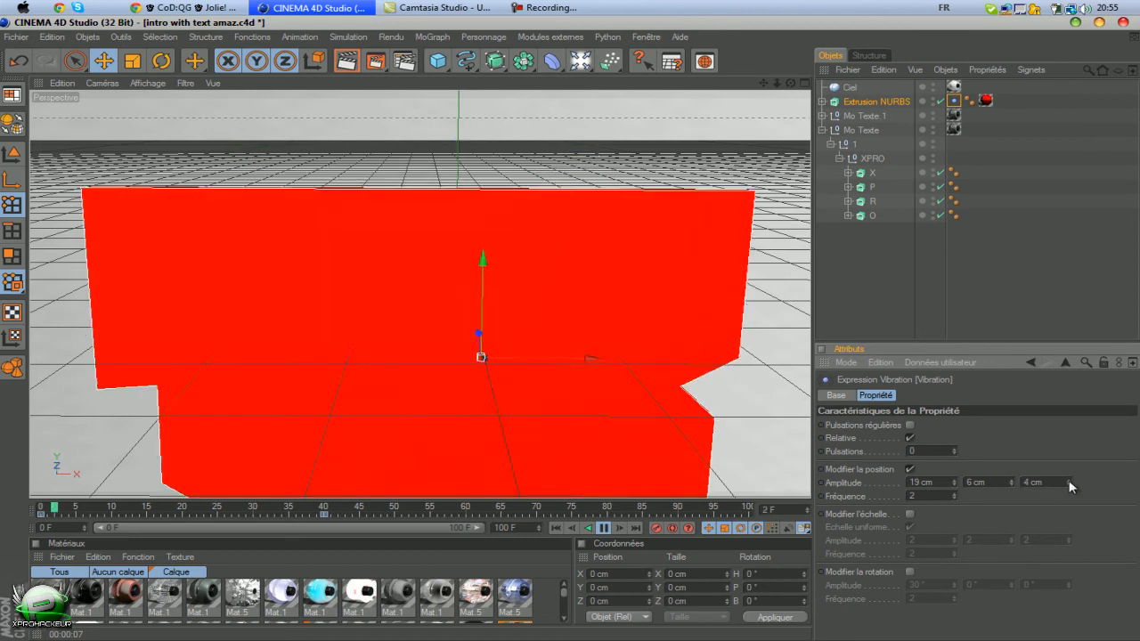
{"action": "left_click", "coordinate": [1066, 480]}
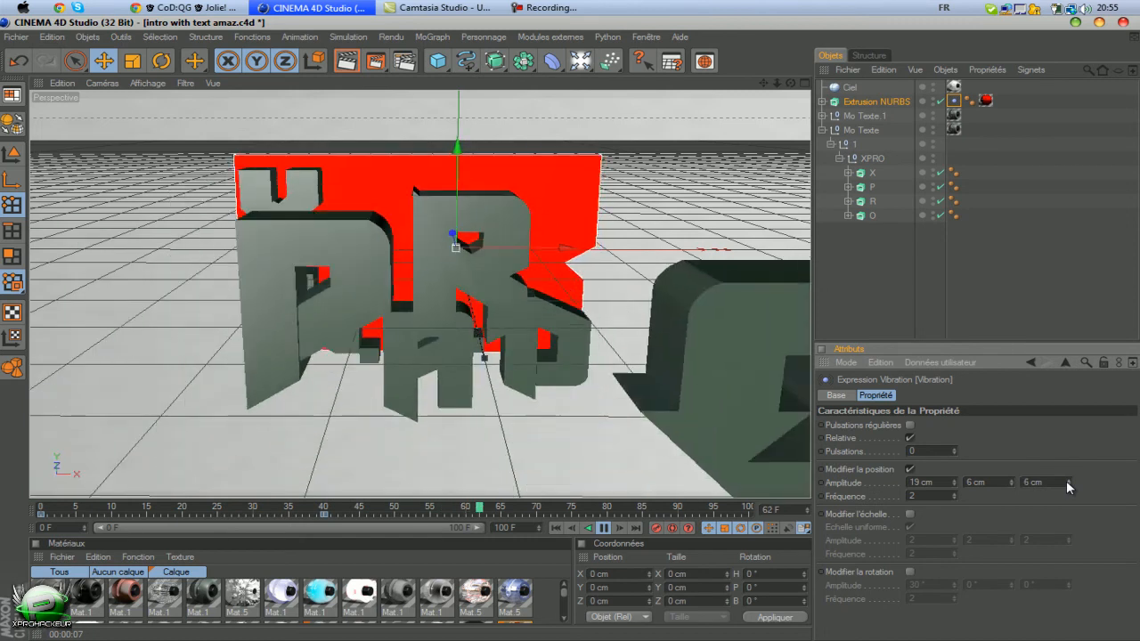
{"action": "left_click", "coordinate": [1067, 480]}
Raise the first position amplitude of the backing's vibration to 24 cm and stop the playback
{"action": "left_click", "coordinate": [955, 480]}
{"action": "left_click", "coordinate": [955, 480]}
{"action": "left_click", "coordinate": [954, 480]}
{"action": "left_click", "coordinate": [954, 480]}
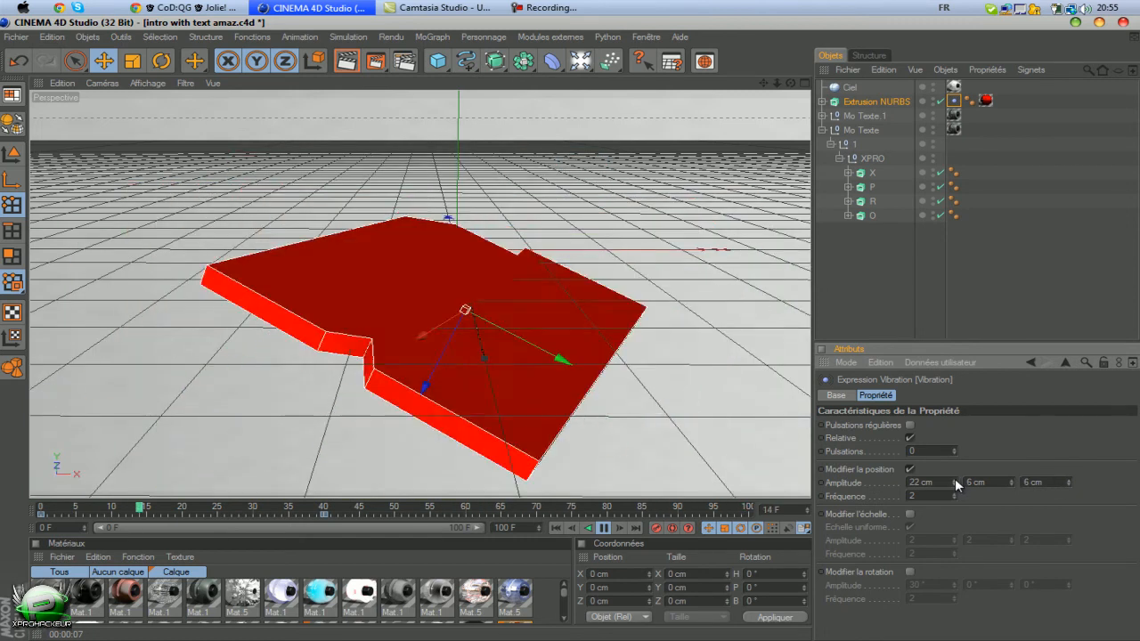
{"action": "left_click", "coordinate": [955, 479]}
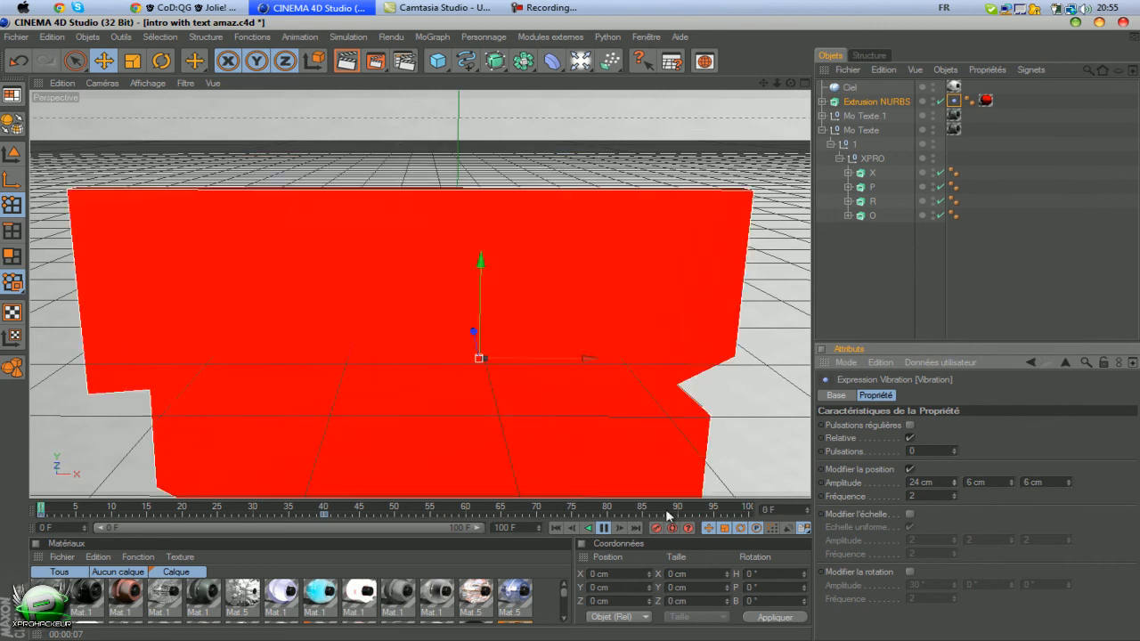
{"action": "left_click", "coordinate": [605, 529]}
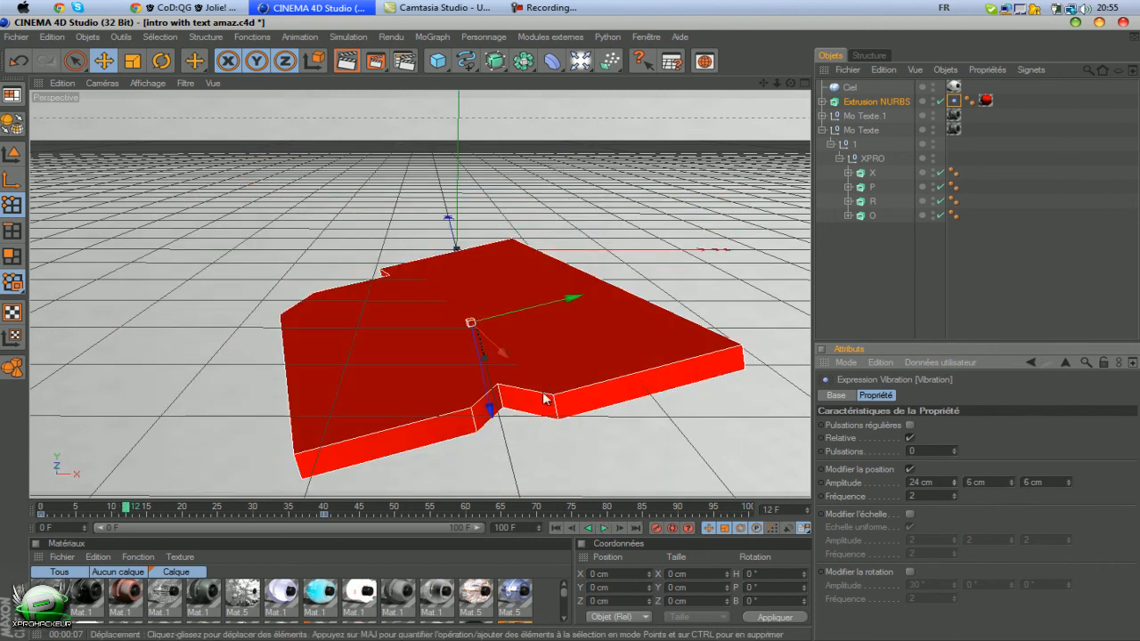
Change the file name in the render settings' save path to "intro xPro Vad 3"
{"action": "left_click", "coordinate": [405, 61]}
{"action": "left_click", "coordinate": [157, 78]}
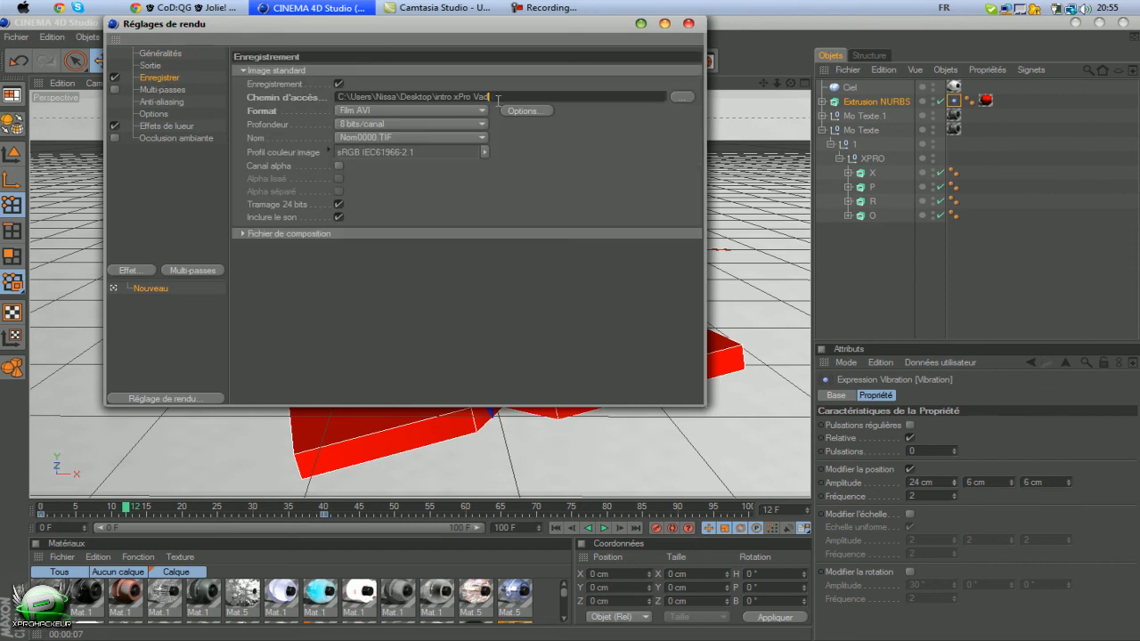
{"action": "key", "text": "BackSpace"}
{"action": "type", "text": "3"}
Set the render output to cover all frames (Toutes les images) and close the render settings
{"action": "left_click", "coordinate": [154, 100]}
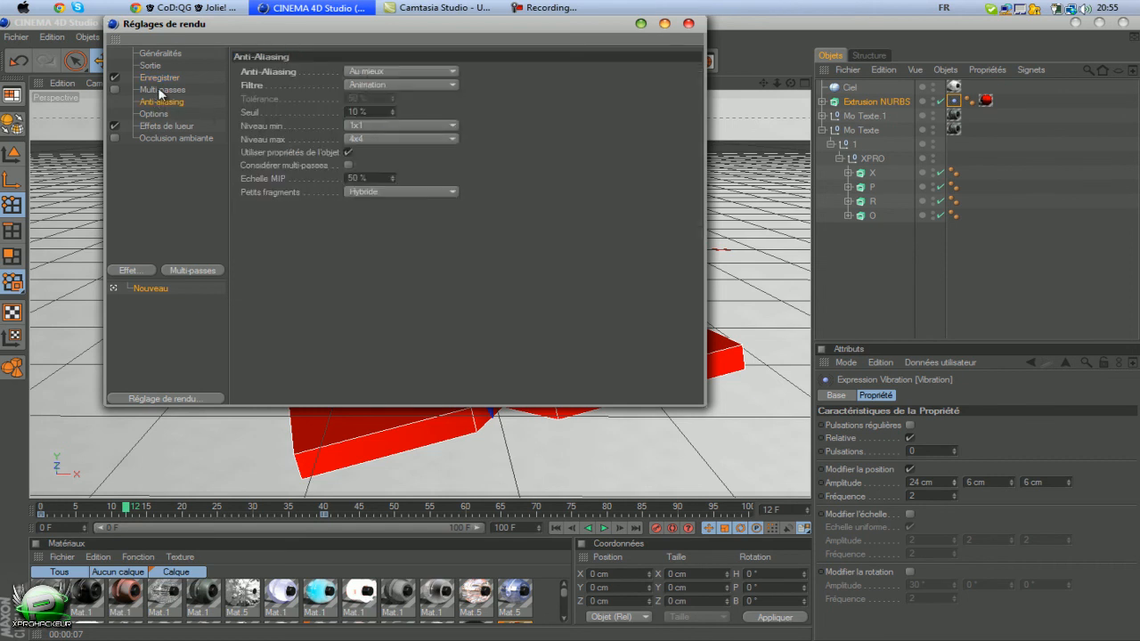
{"action": "left_click", "coordinate": [155, 77]}
{"action": "left_click", "coordinate": [156, 67]}
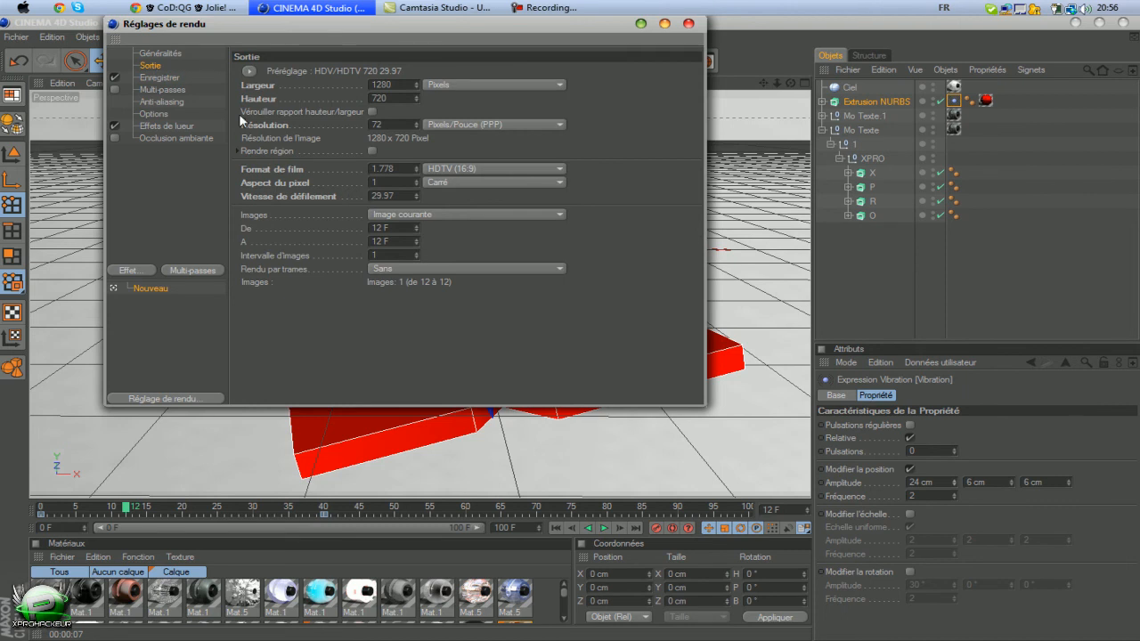
{"action": "left_click", "coordinate": [470, 214]}
{"action": "left_click", "coordinate": [464, 232]}
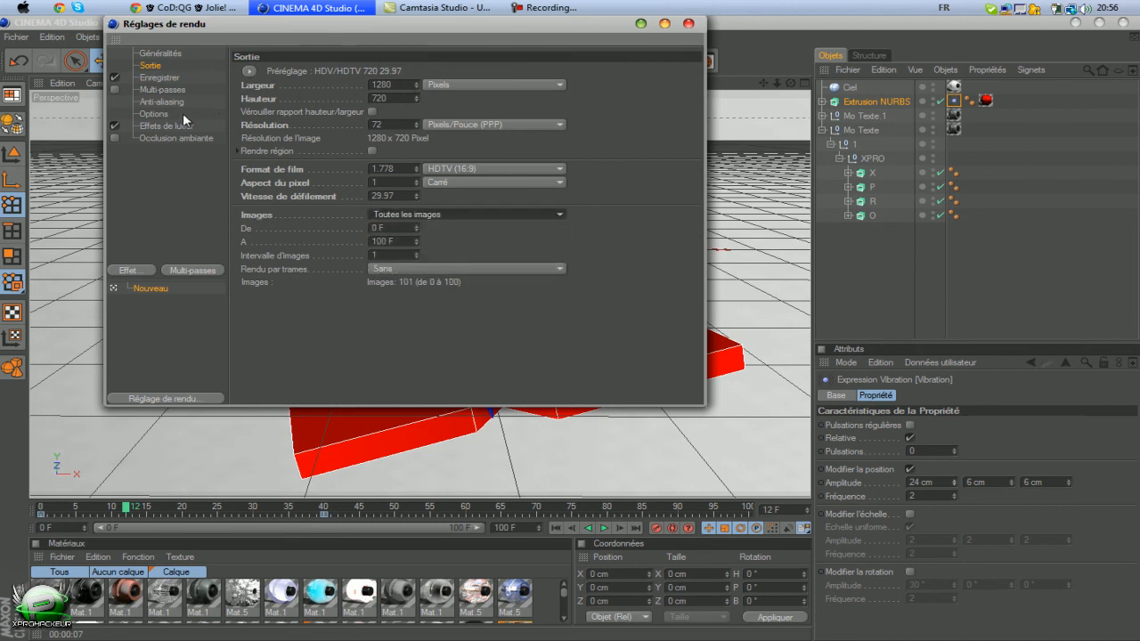
{"action": "left_click", "coordinate": [687, 24]}
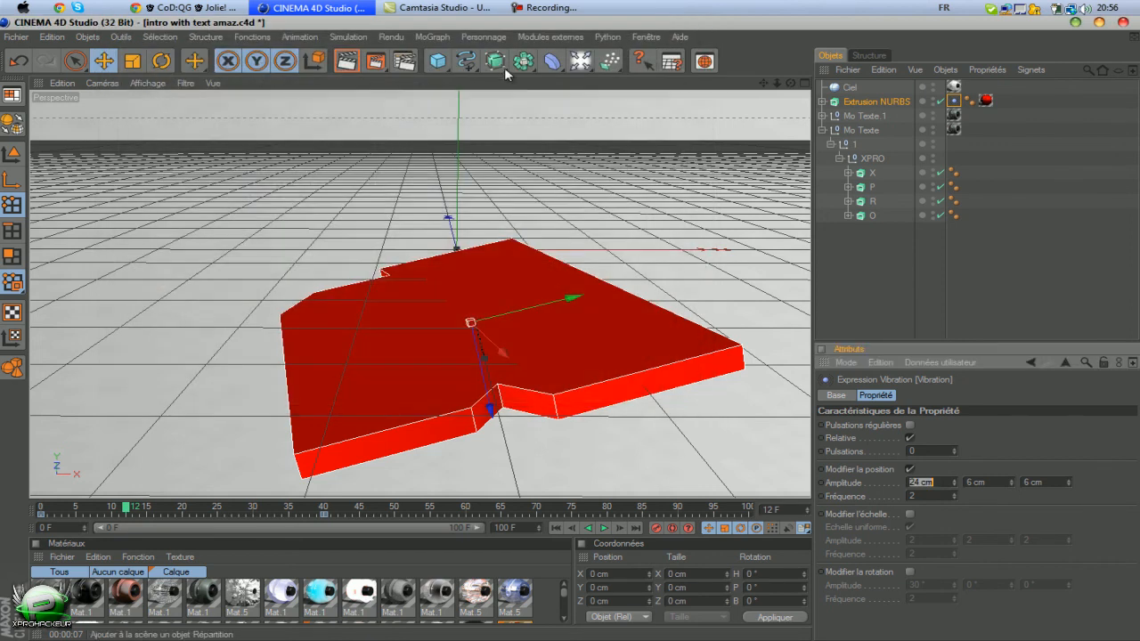
Start rendering the animation in the picture viewer and minimize the program to reach the desktop
{"action": "left_click", "coordinate": [375, 61]}
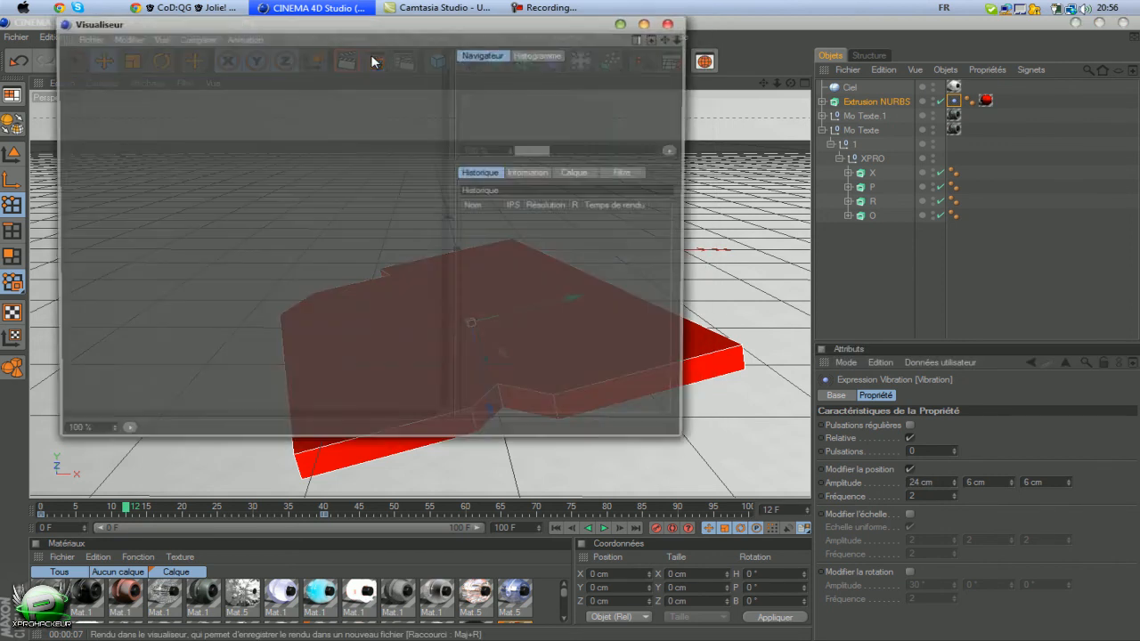
{"action": "left_click", "coordinate": [623, 24]}
{"action": "left_click", "coordinate": [1075, 22]}
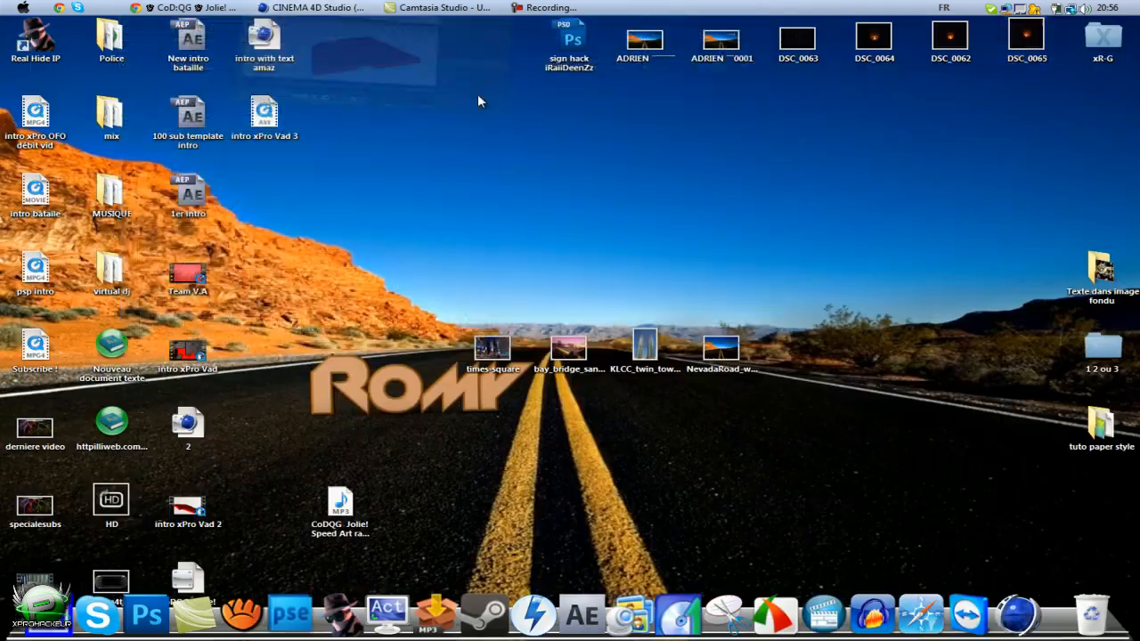
Switch to the browser to view the CoD:QG speed art reference video, and return to the desktop
{"action": "left_click", "coordinate": [184, 7]}
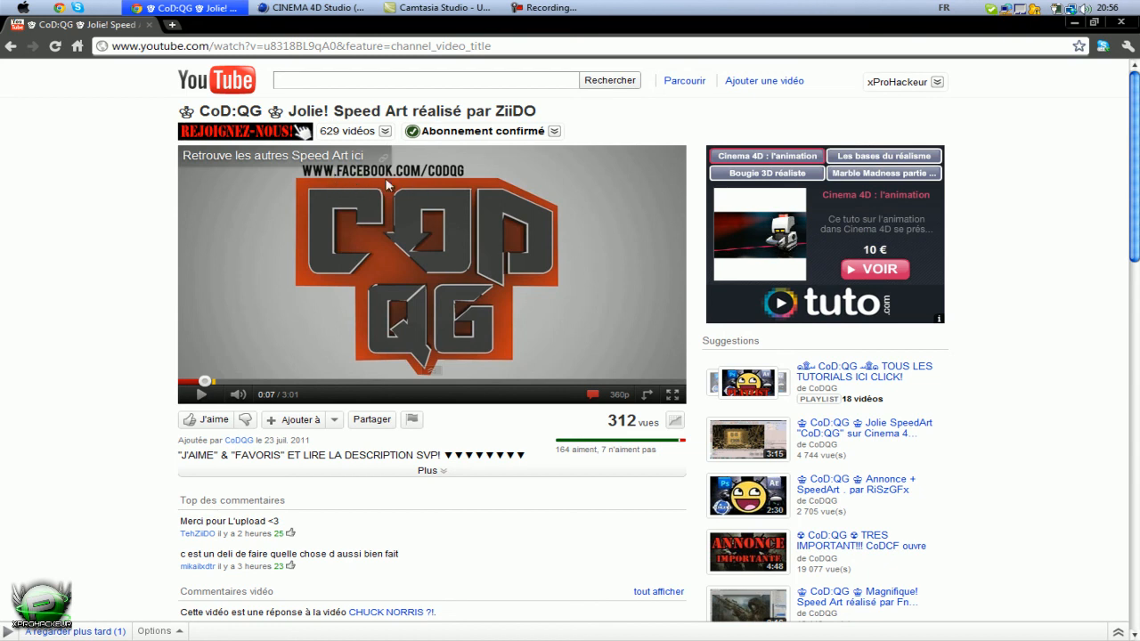
{"action": "left_click", "coordinate": [185, 8]}
{"action": "left_click", "coordinate": [532, 9]}
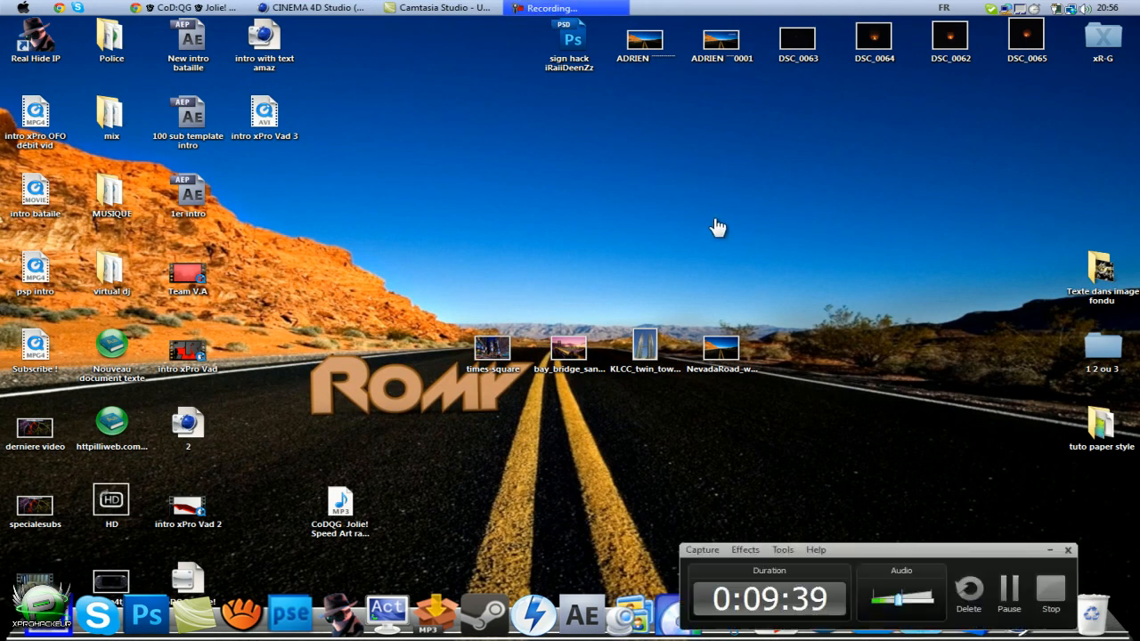